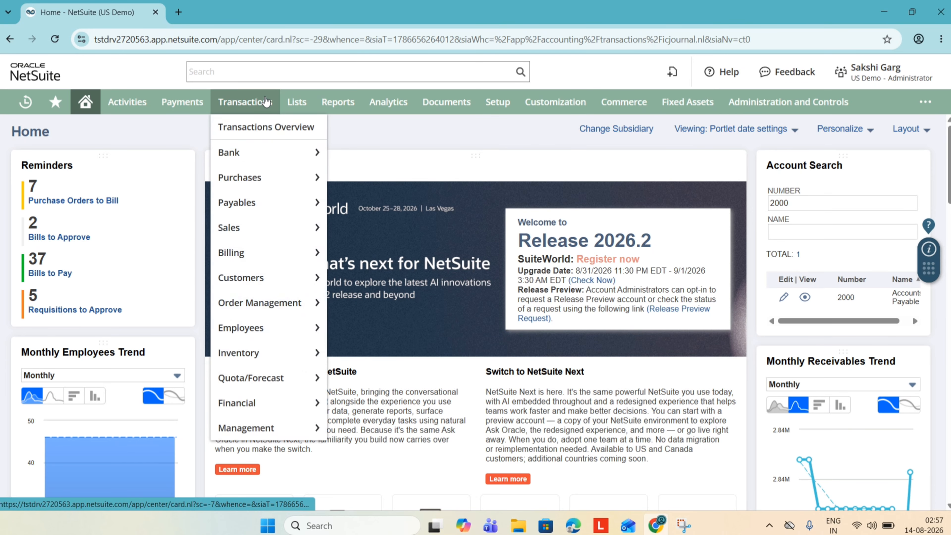
- Start a new advanced intercompany journal entry
mouse_move(269, 415)
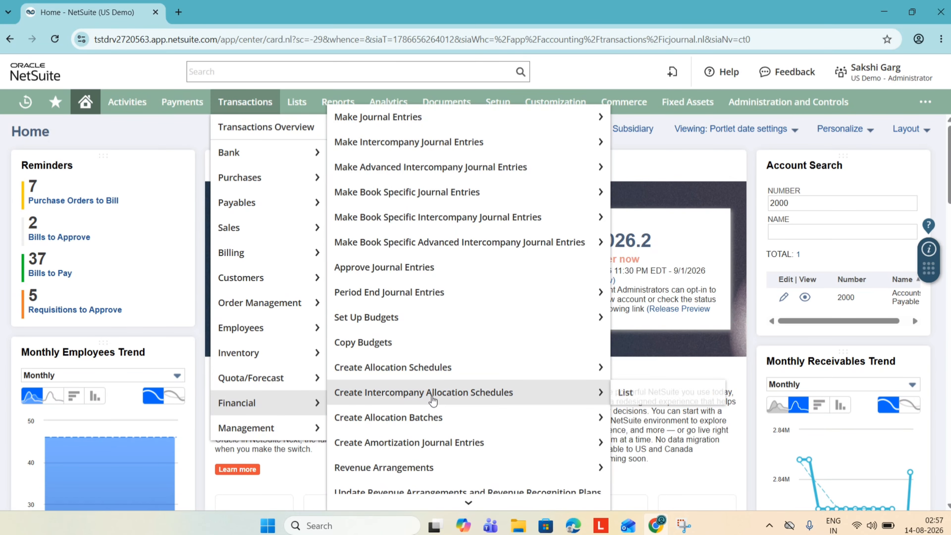
mouse_move(436, 173)
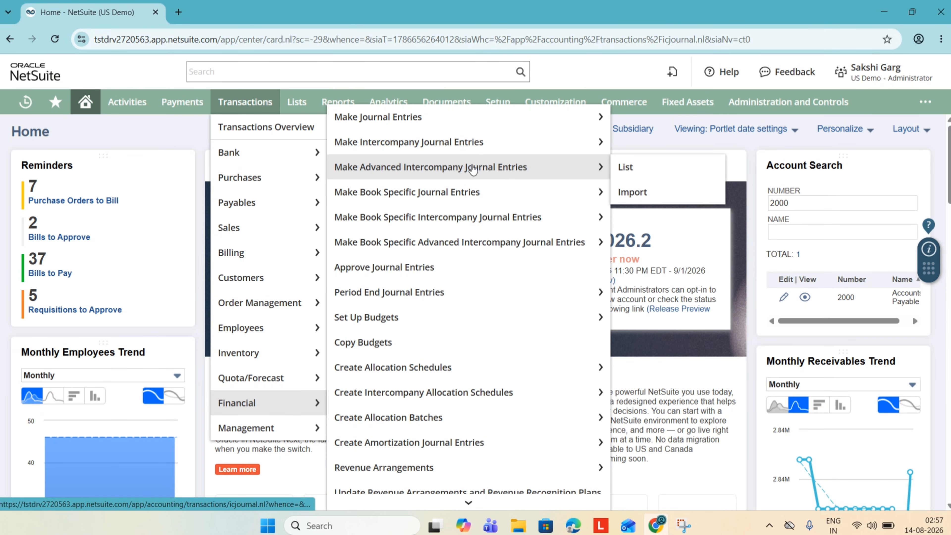
left_click(517, 166)
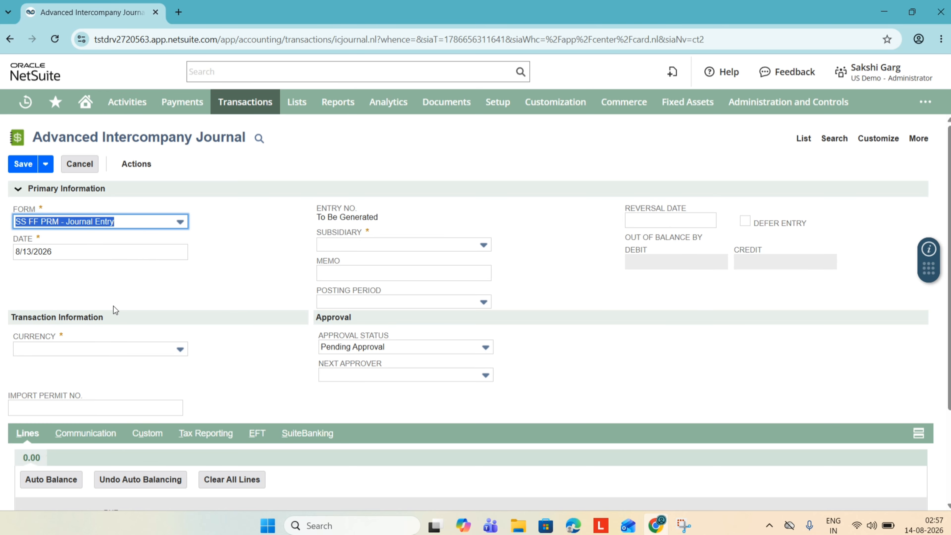
- Set the journal's subsidiary to Canada
scroll(454, 385, "down", 1)
scroll(454, 383, "up", 1)
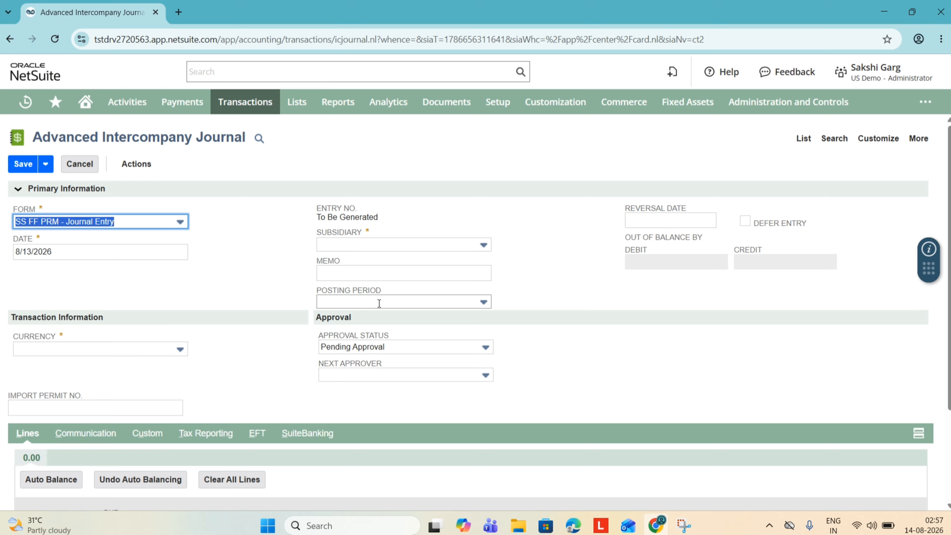
left_click(452, 241)
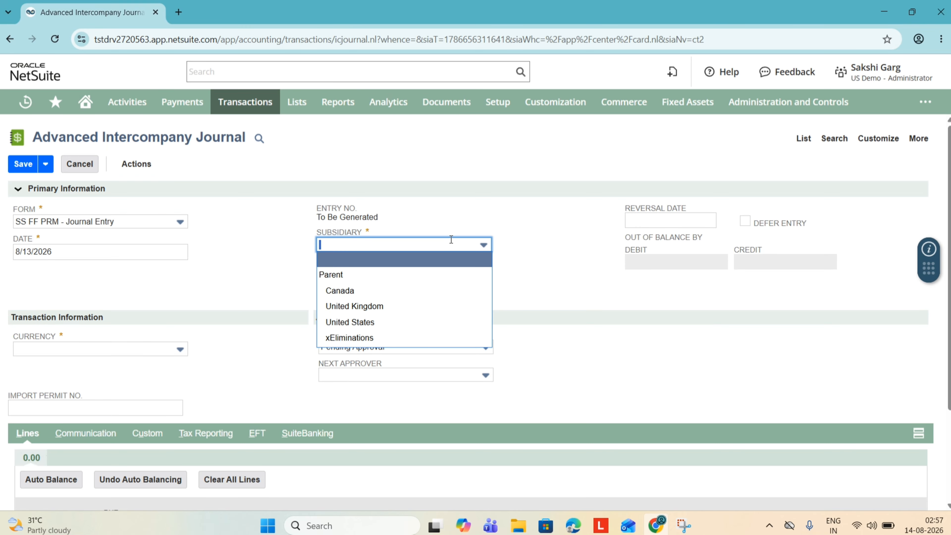
left_click(440, 289)
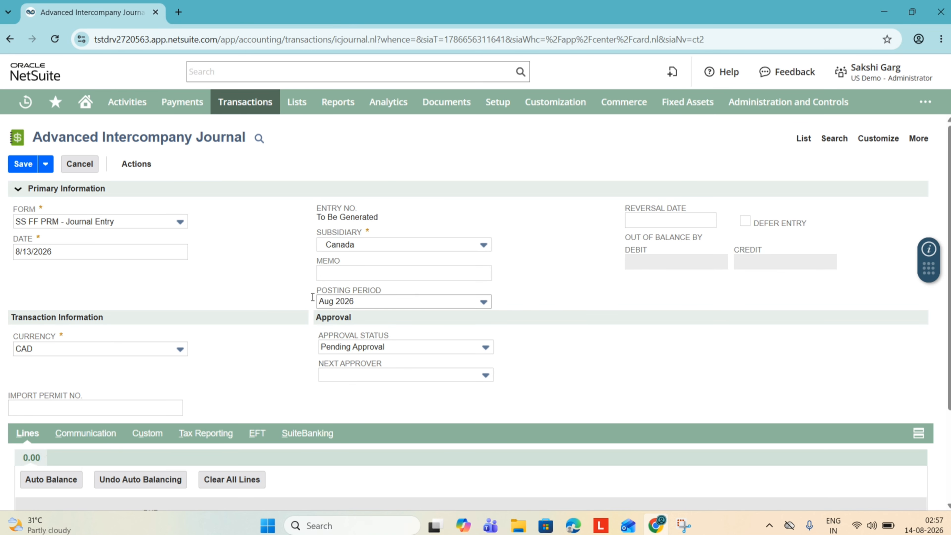
- Set the journal date to 7/31/2026
left_click(197, 253)
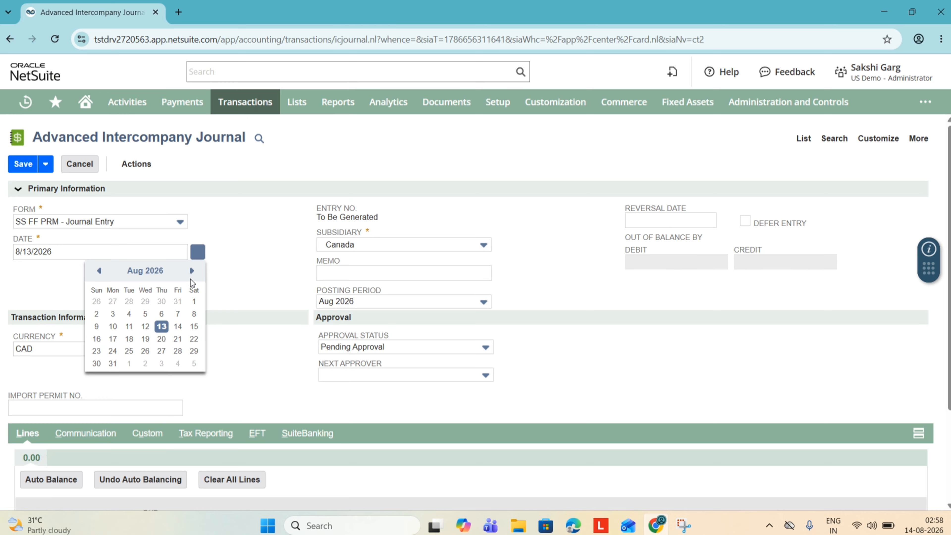
left_click(191, 276)
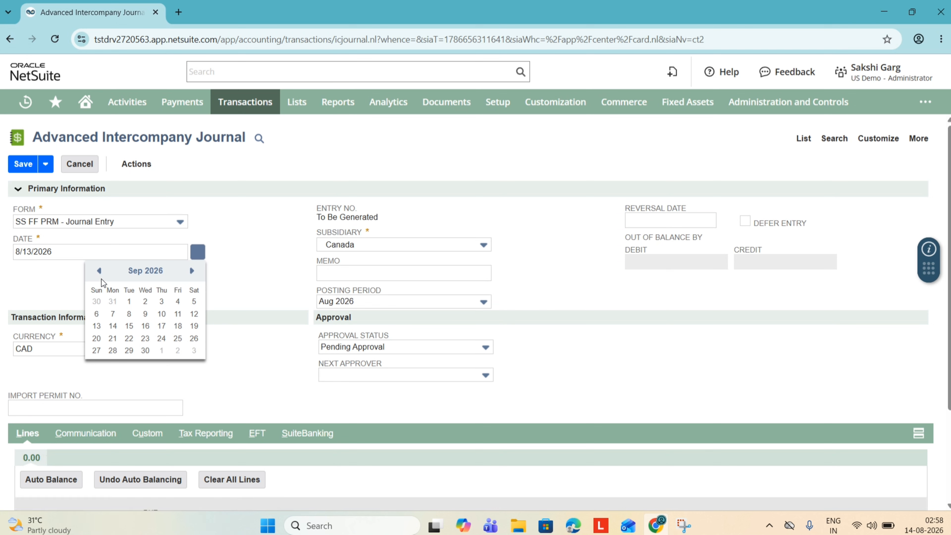
left_click(99, 271)
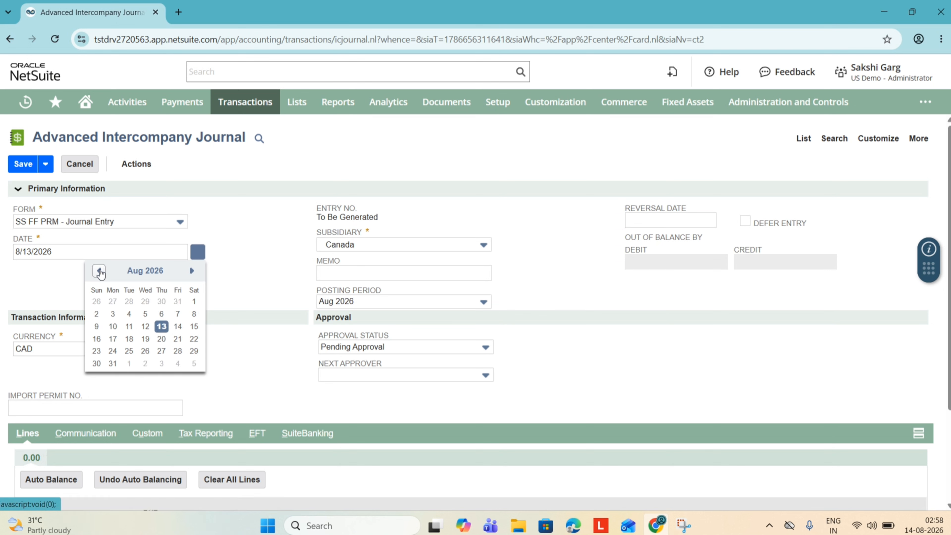
left_click(99, 271)
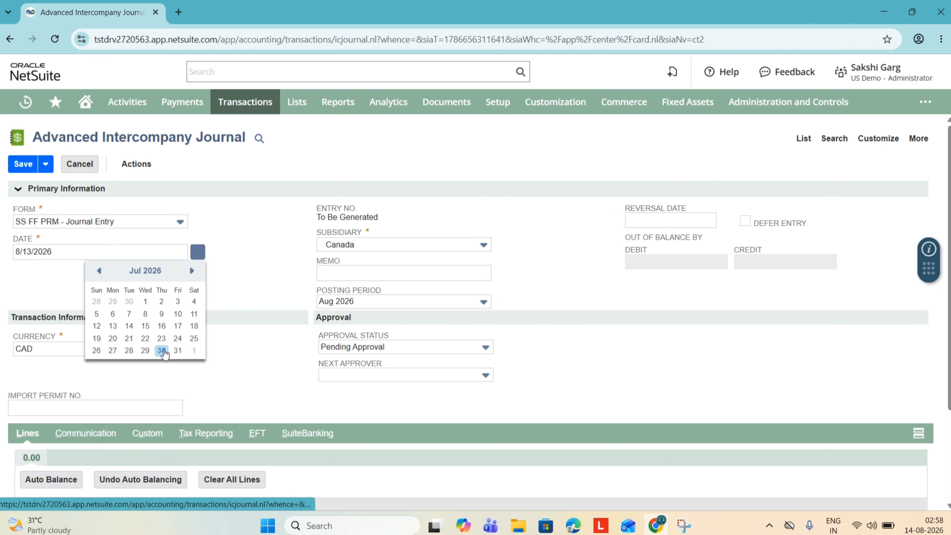
left_click(179, 351)
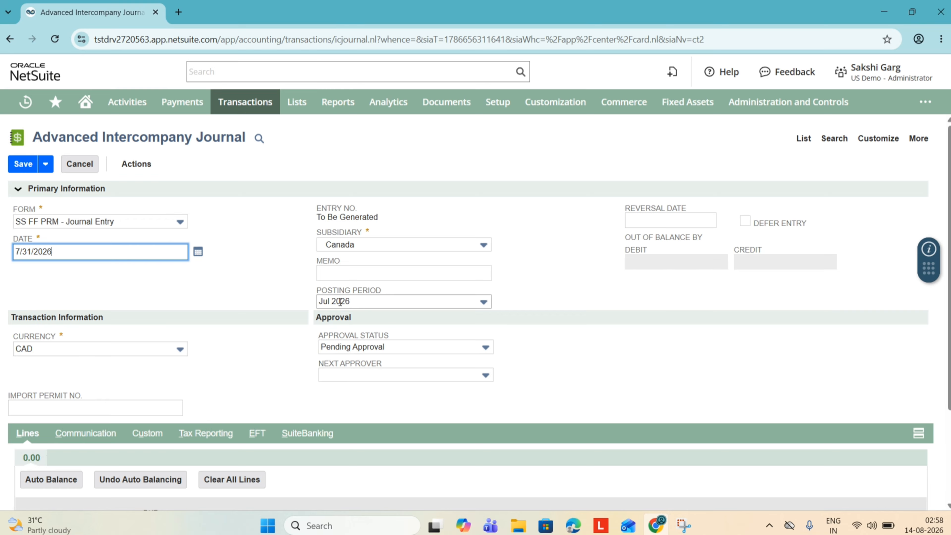
- Set the journal date back to 8/13/2026
left_click(198, 251)
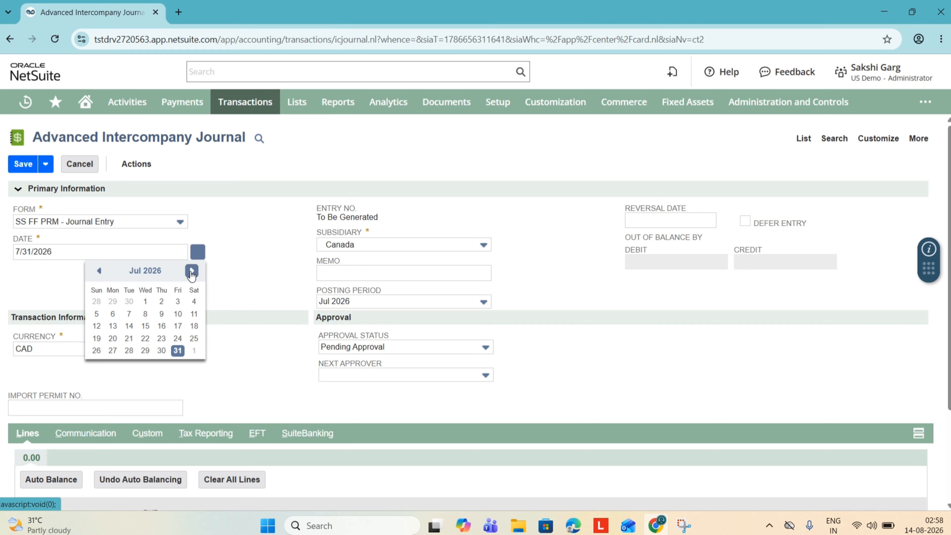
left_click(192, 272)
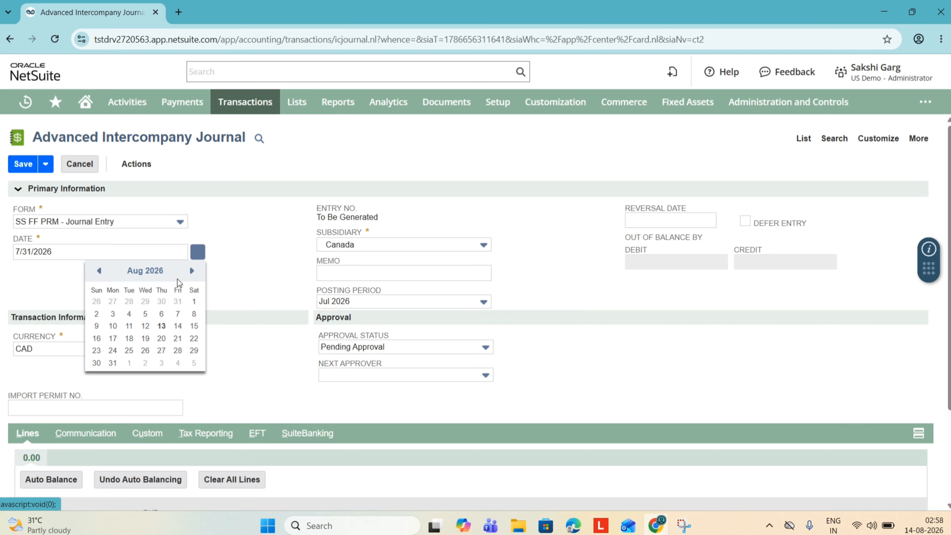
left_click(161, 326)
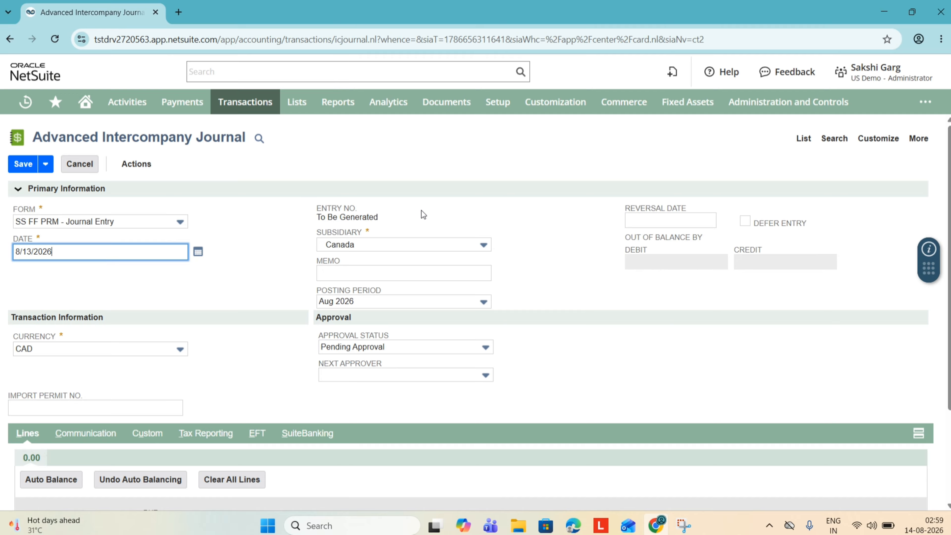
- Enter "Testing" as the journal's memo
left_click(365, 272)
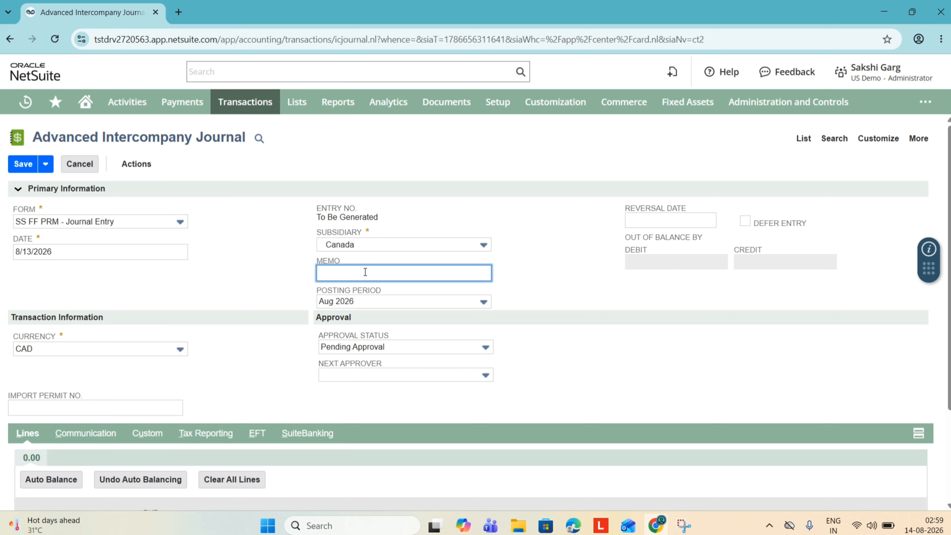
type("Testing")
left_click(661, 292)
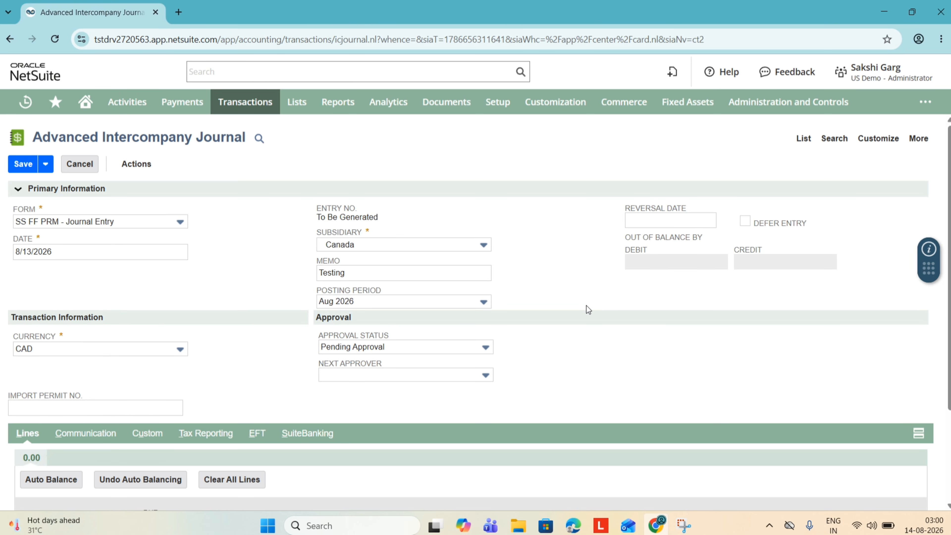
- View the available transaction currencies and set the journal's approval status to Approved
scroll(566, 355, "down", 1)
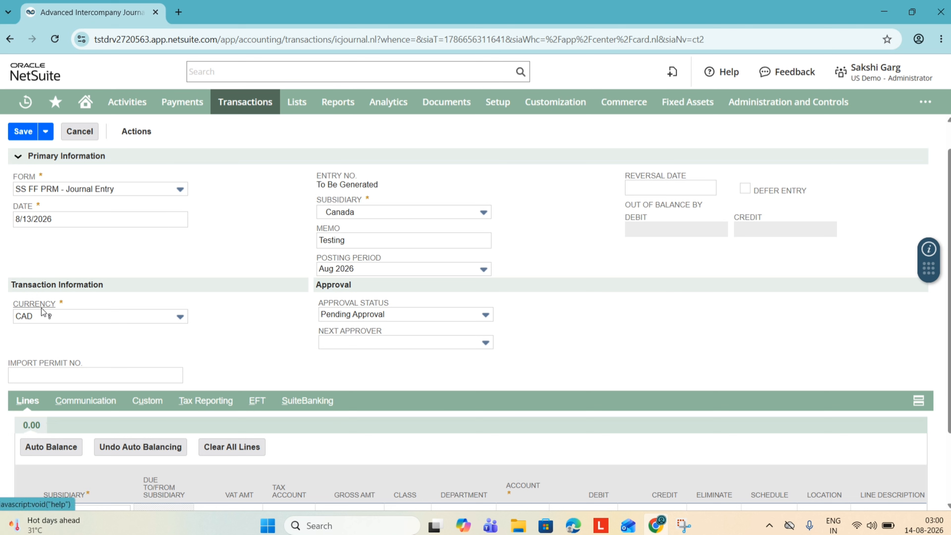
left_click(80, 317)
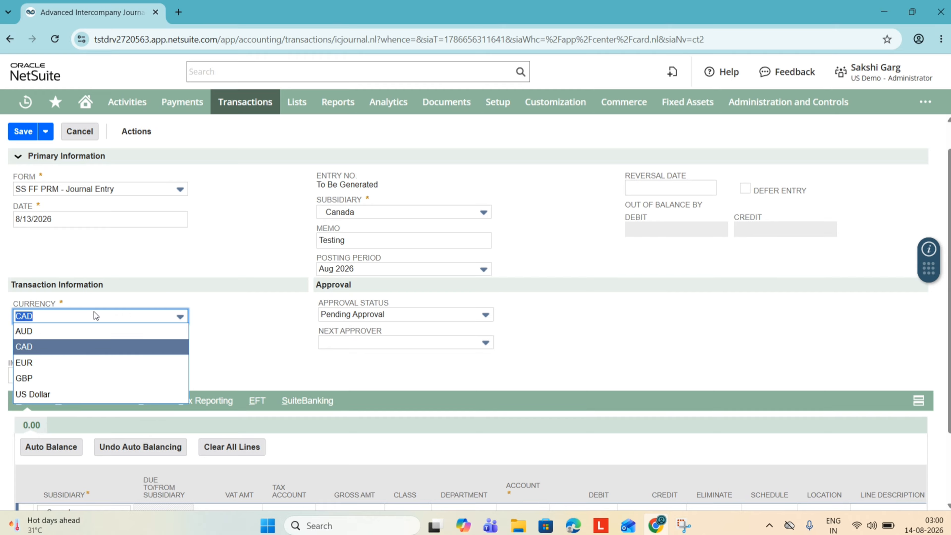
left_click(242, 338)
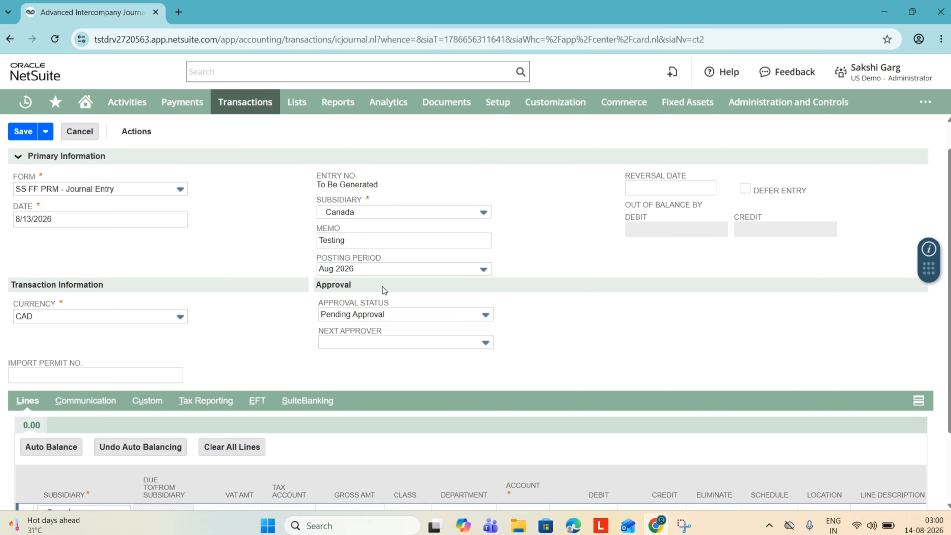
left_click(426, 318)
left_click(401, 351)
- Examine the available Class and Department choices for the first journal line
scroll(295, 363, "down", 2)
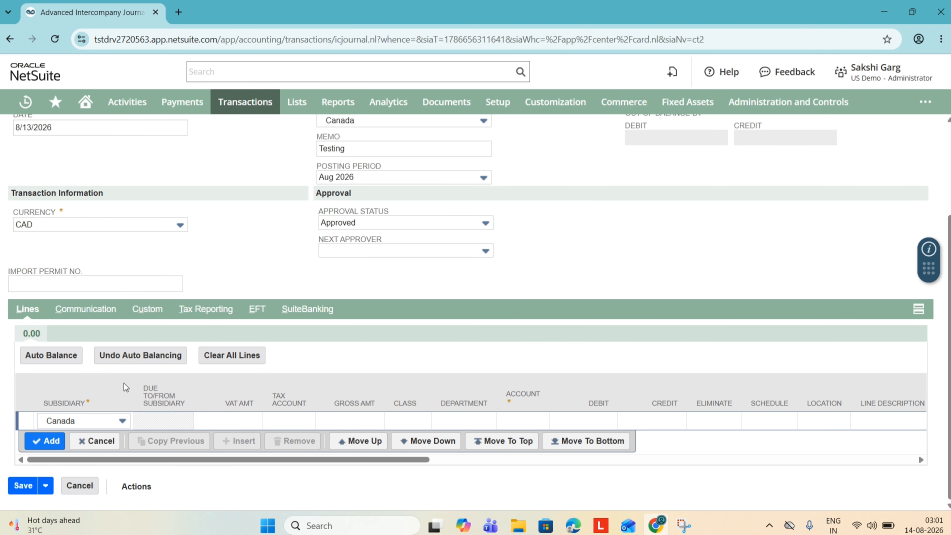
scroll(361, 179, "up", 1)
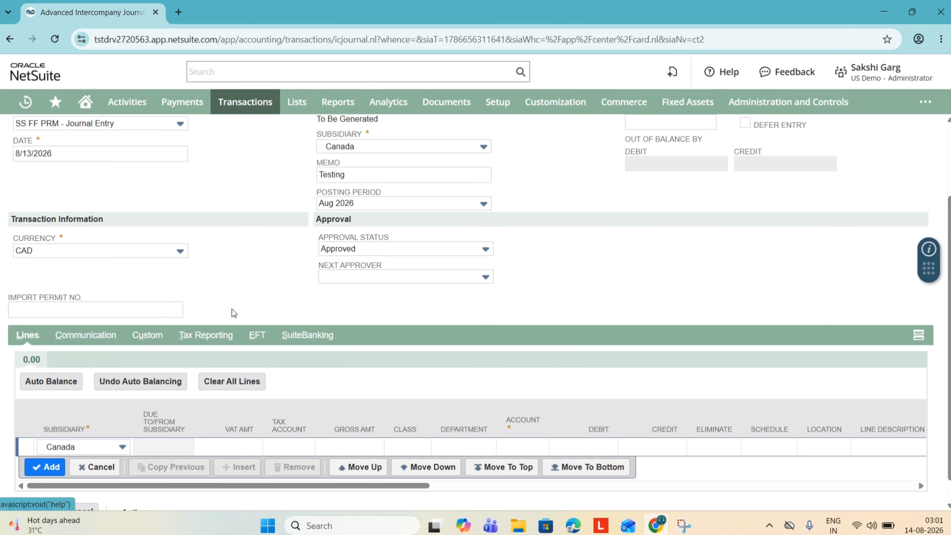
scroll(235, 314, "down", 1)
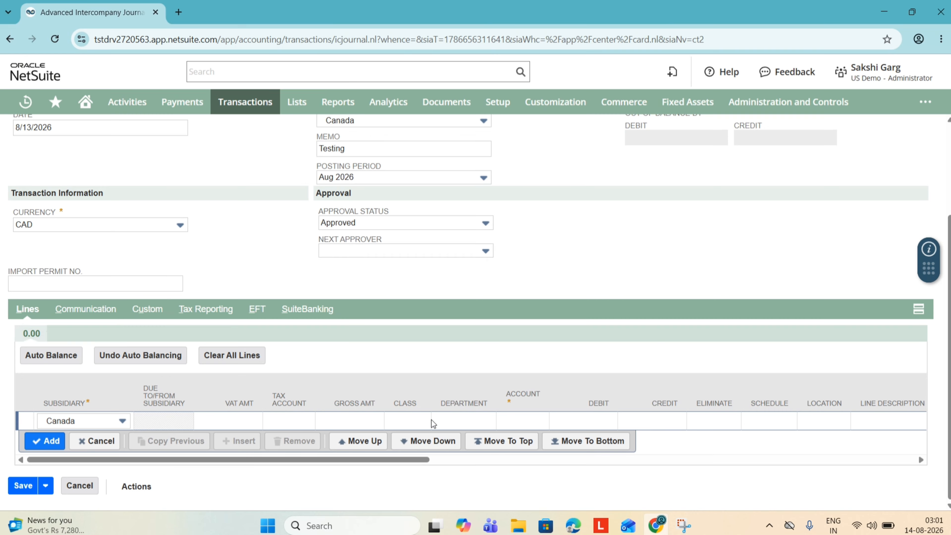
left_click(414, 421)
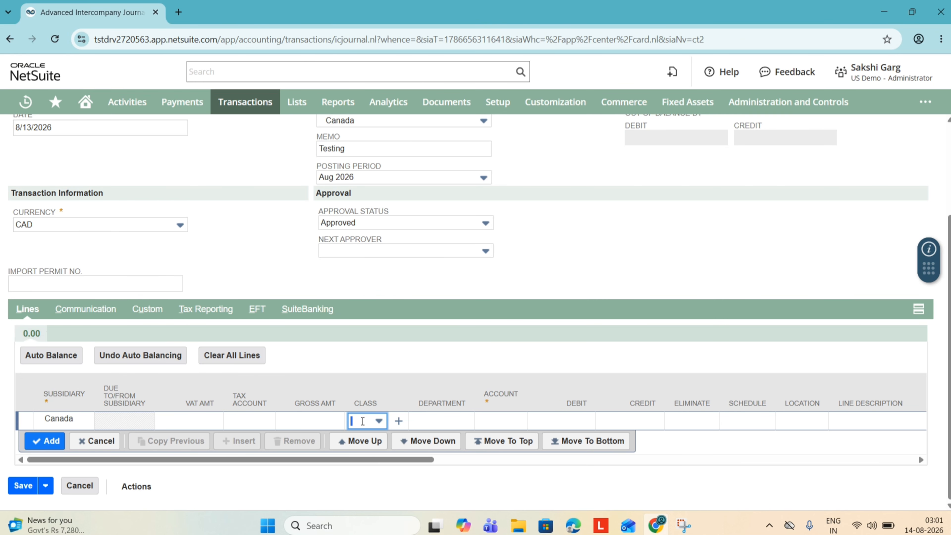
left_click(379, 422)
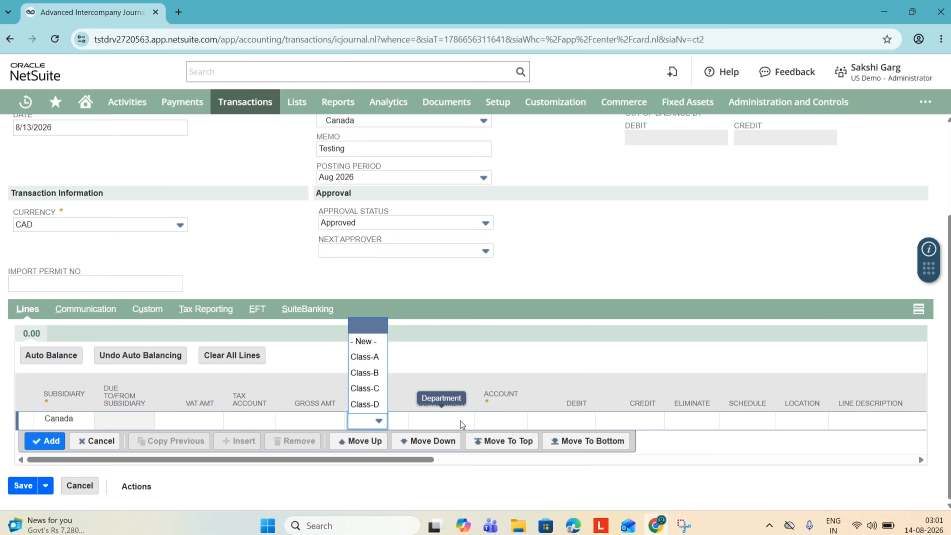
left_click(451, 423)
left_click(427, 422)
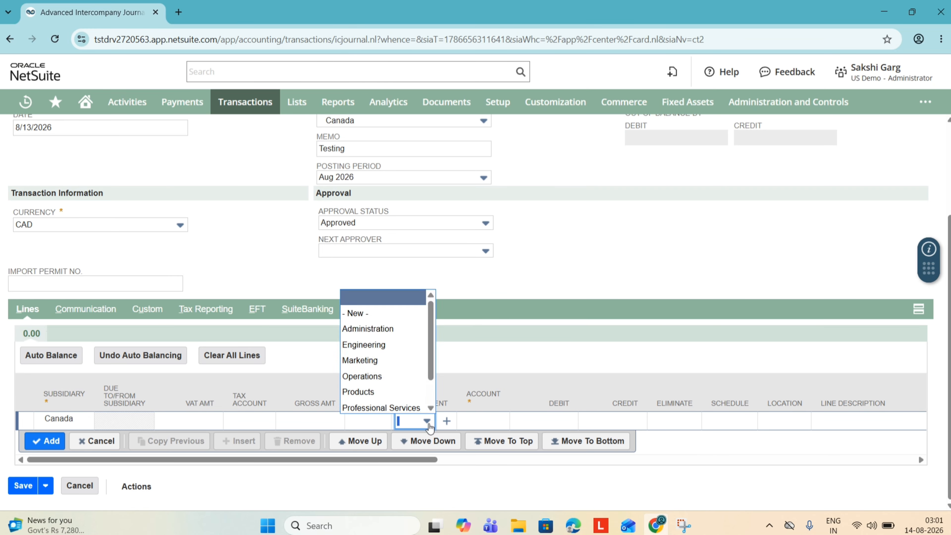
- Set the Canada line's account to 6360 Expenses : G&A Expenses : Miscellaneous Expense and its debit to 1000
left_click(486, 423)
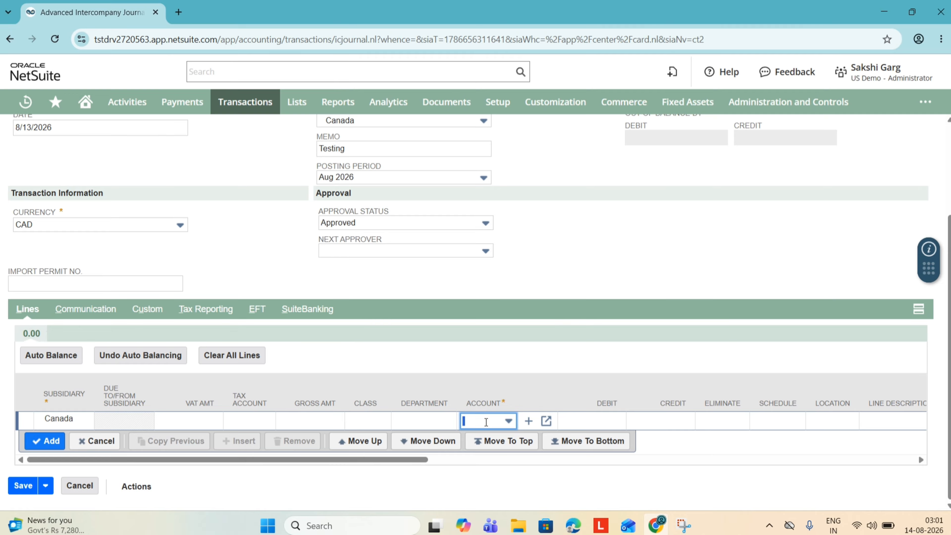
left_click(486, 423)
scroll(453, 374, "down", 10)
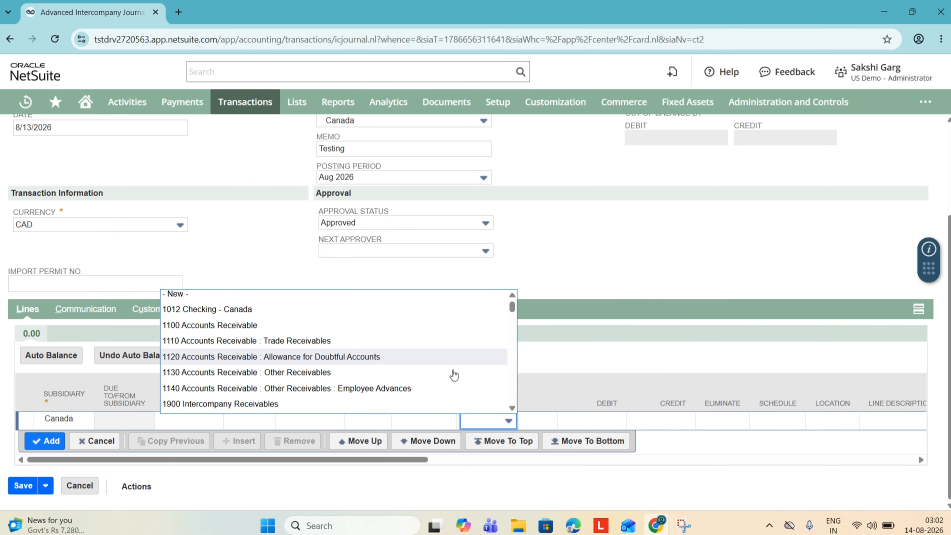
scroll(453, 375, "down", 10)
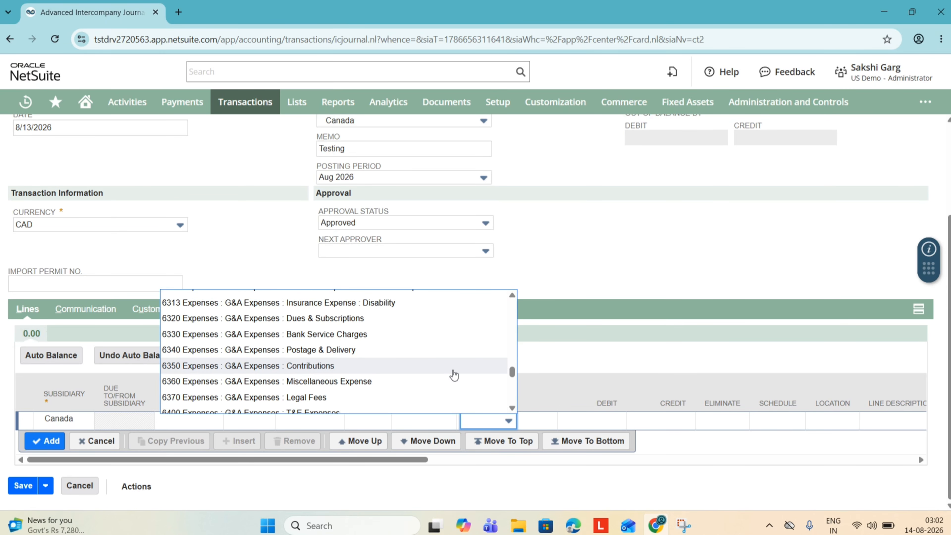
left_click(442, 367)
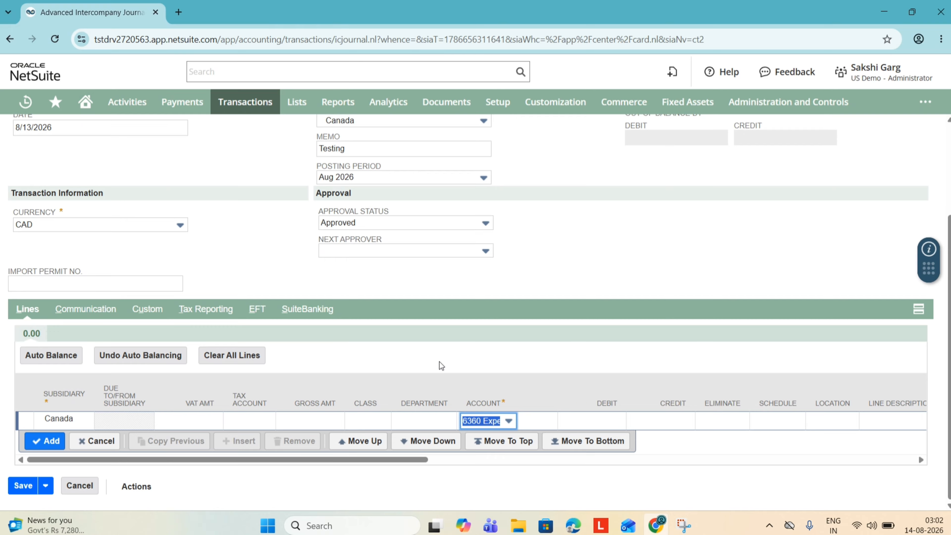
left_click(582, 427)
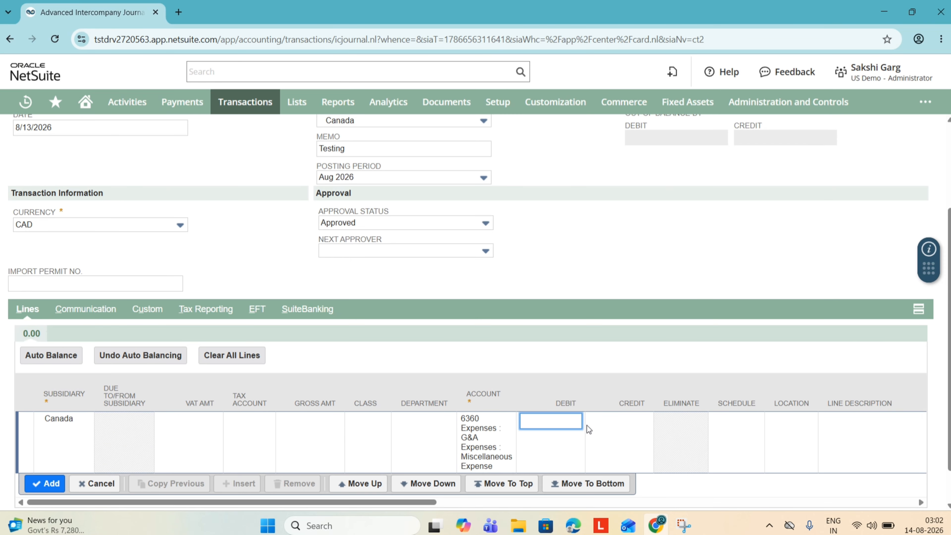
type("1000")
- Set the Canada debit line's location to Canada-1
scroll(453, 445, "down", 1)
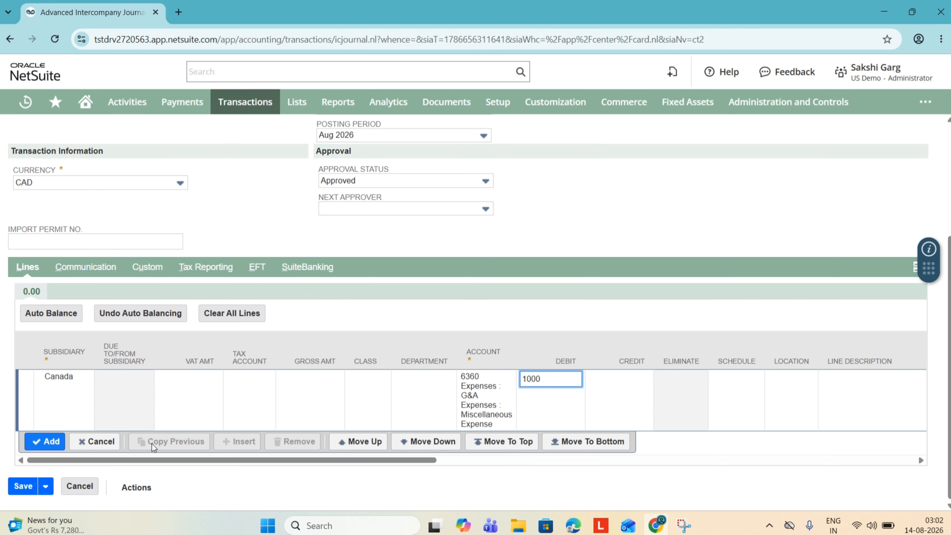
scroll(636, 395, "right", 5)
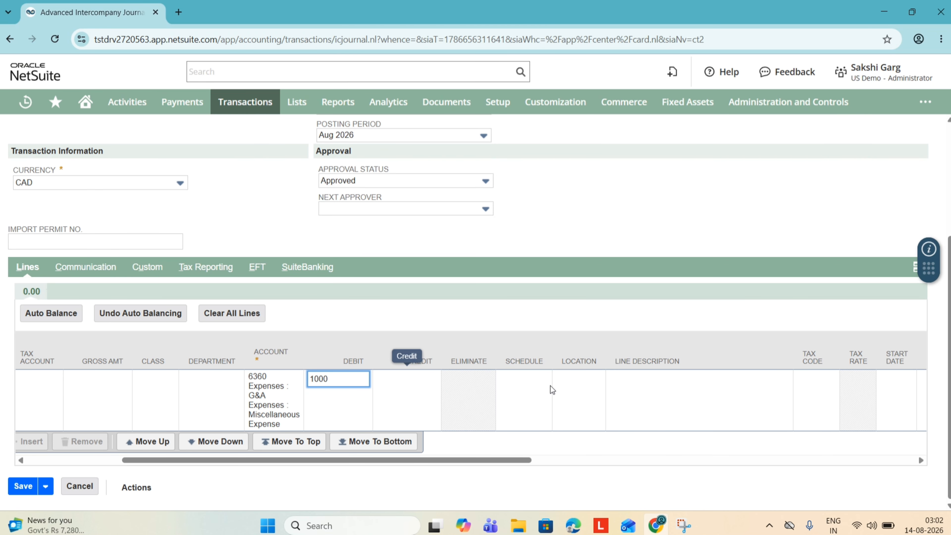
left_click(567, 389)
left_click(570, 388)
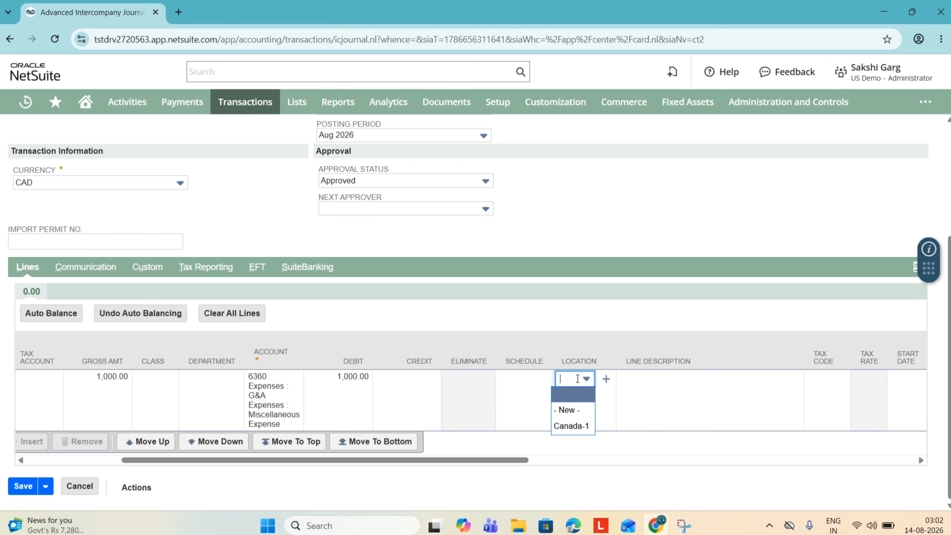
left_click(579, 426)
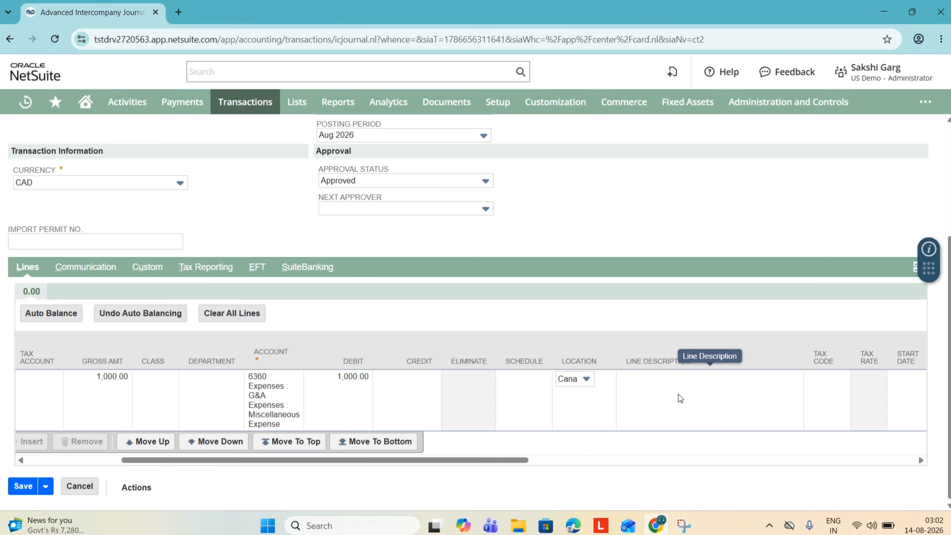
left_click(678, 394)
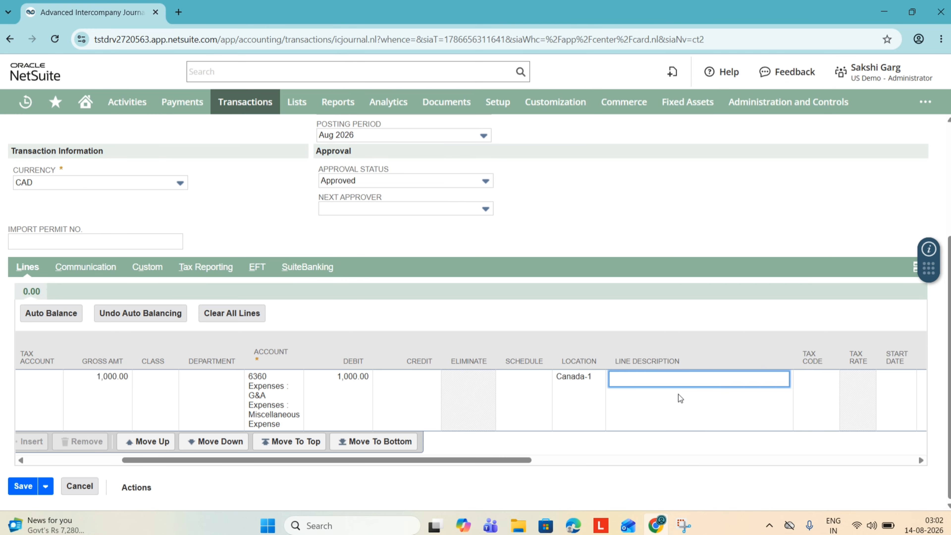
- Add the Canada line with the line description Expense and set the second line's subsidiary to United States
type("Expense")
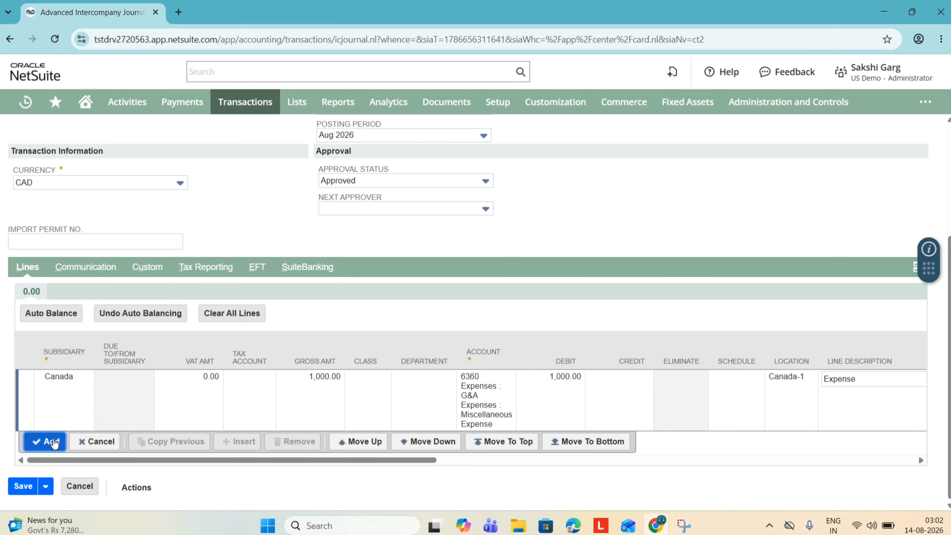
left_click(47, 440)
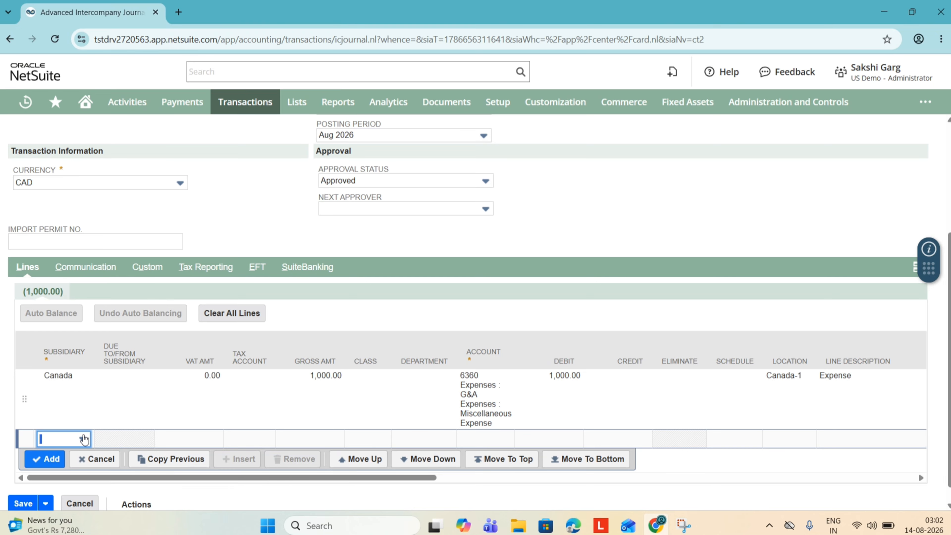
left_click(83, 440)
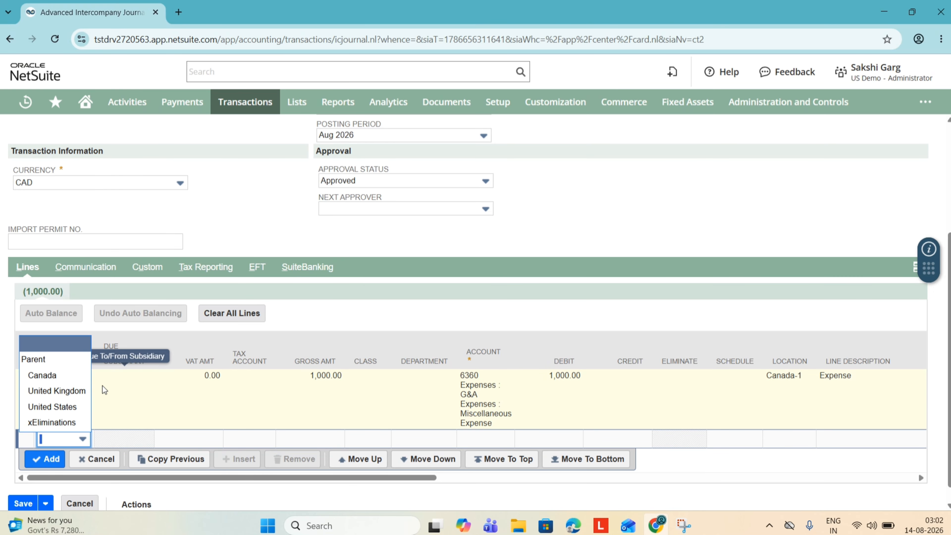
left_click(69, 409)
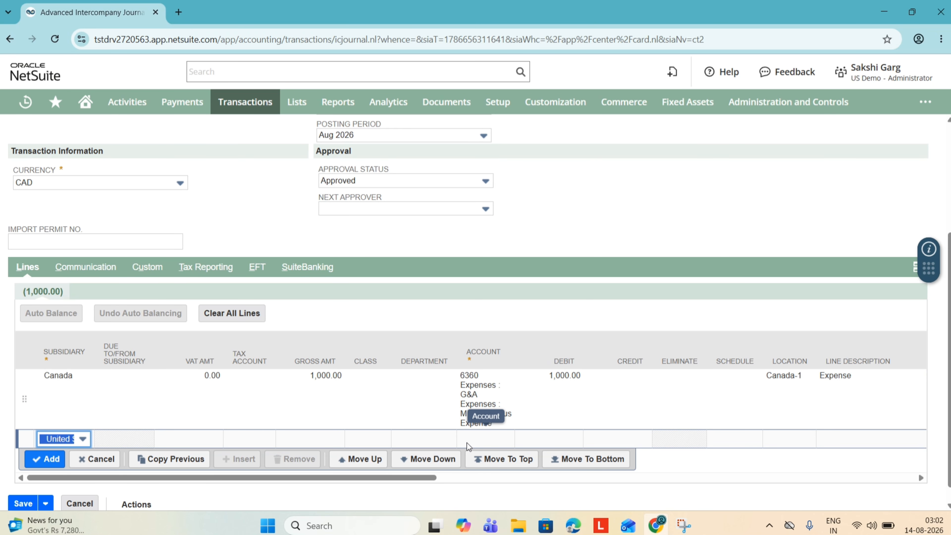
- Set the United States line's account to 4210 Sales : Revenue - Services
left_click(488, 444)
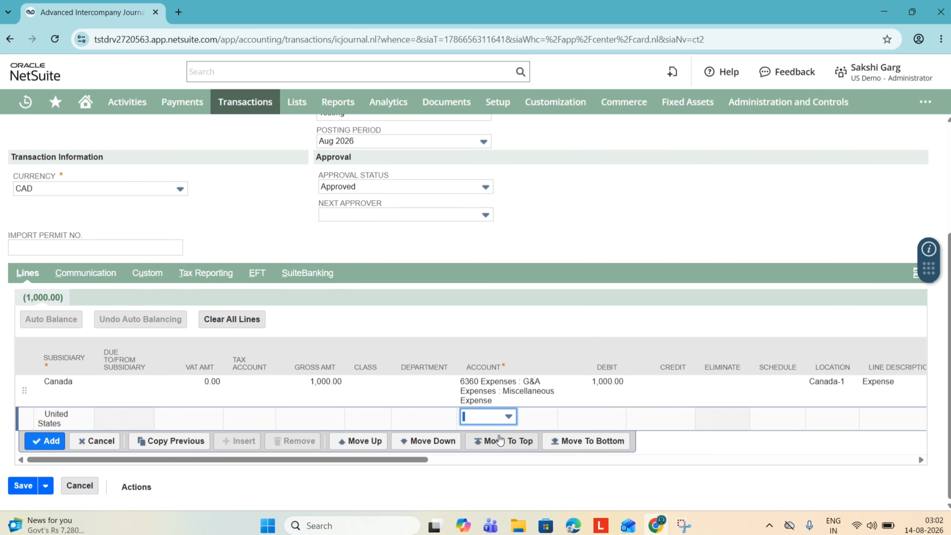
left_click(486, 423)
scroll(357, 381, "down", 10)
scroll(358, 381, "down", 10)
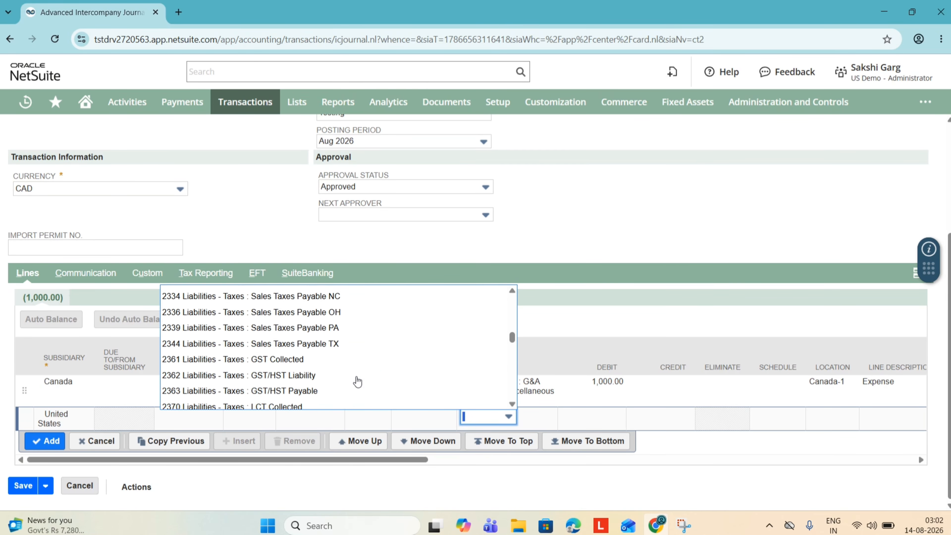
scroll(358, 381, "down", 15)
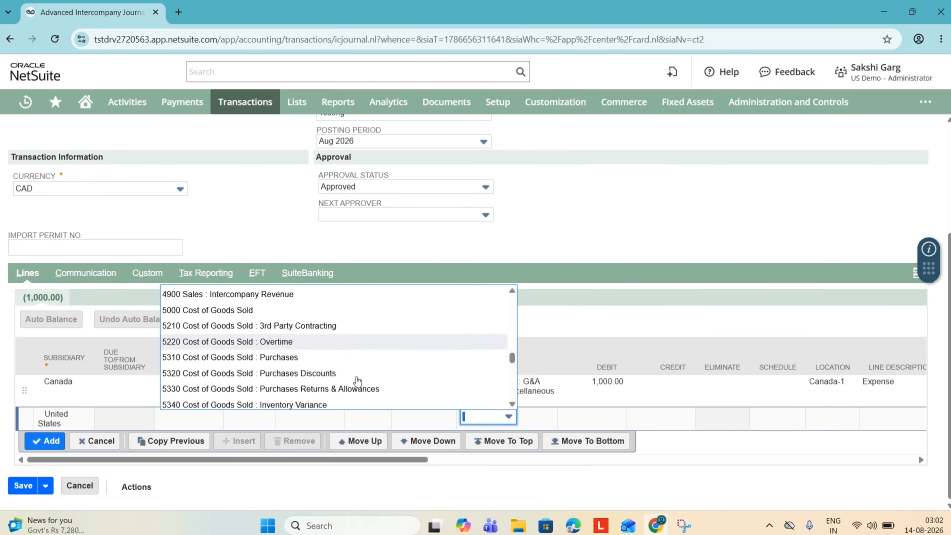
scroll(424, 397, "up", 20)
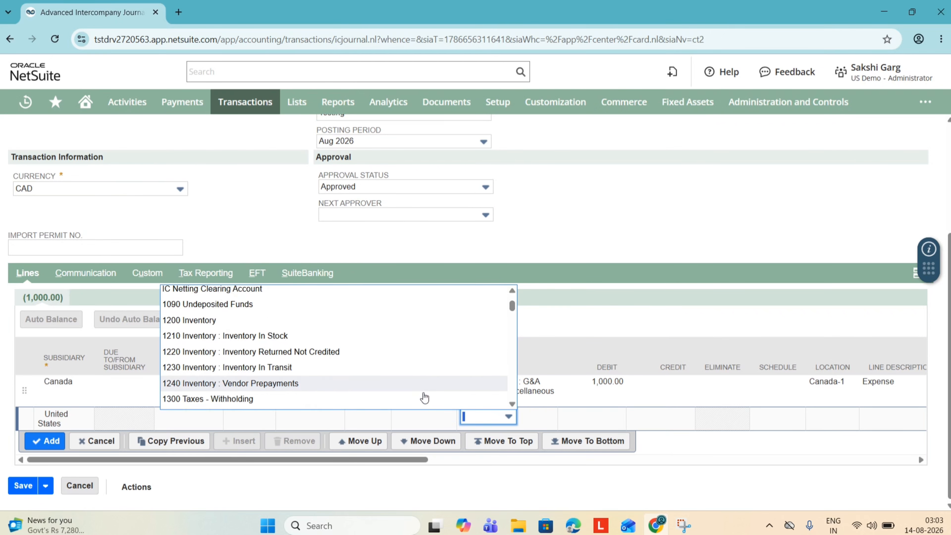
scroll(425, 397, "down", 6)
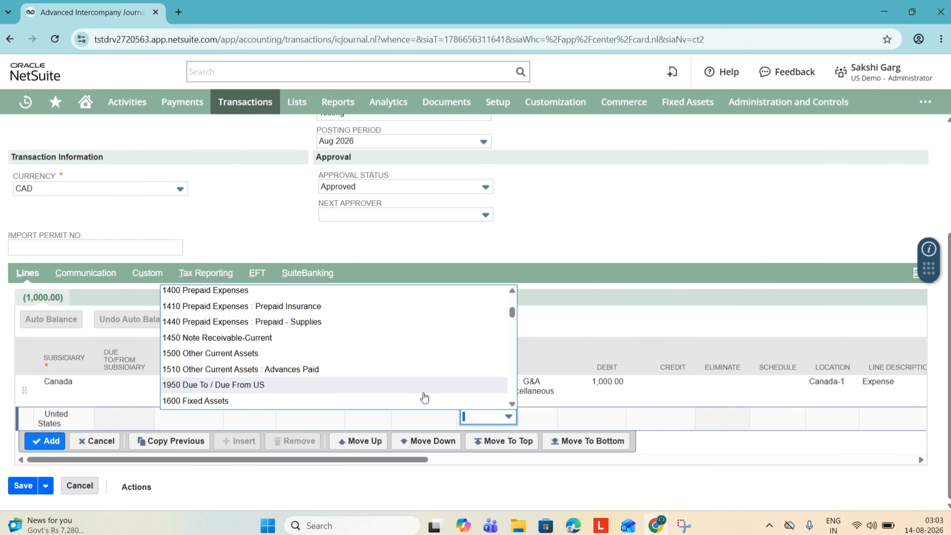
scroll(425, 397, "down", 5)
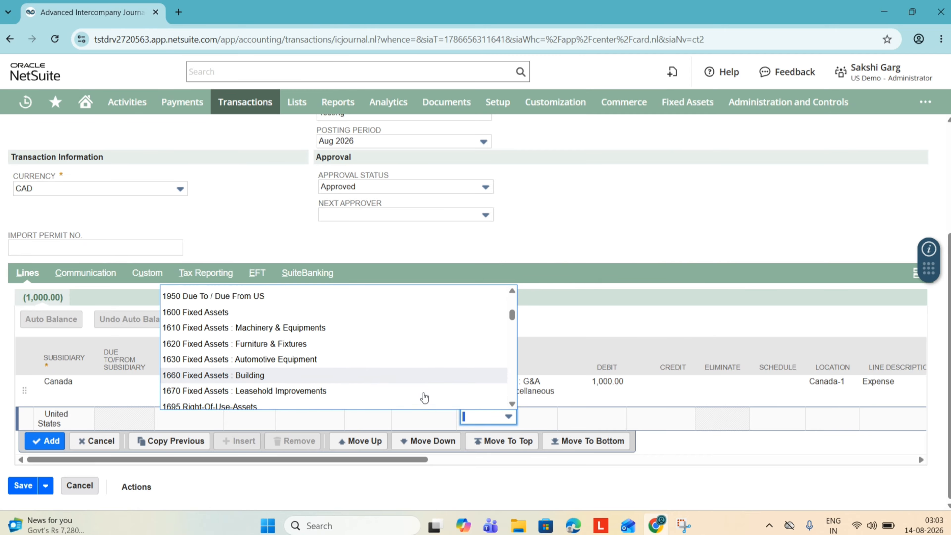
scroll(425, 397, "down", 4)
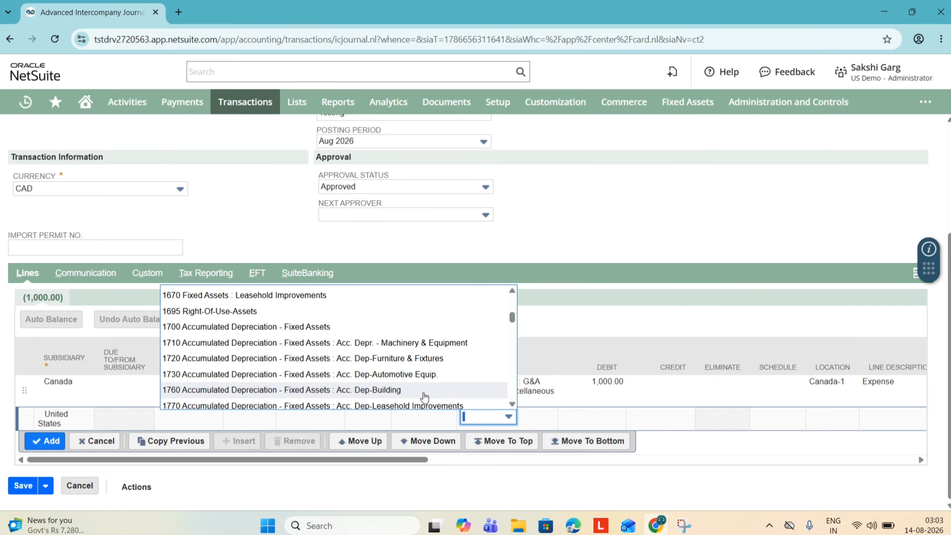
scroll(425, 397, "down", 5)
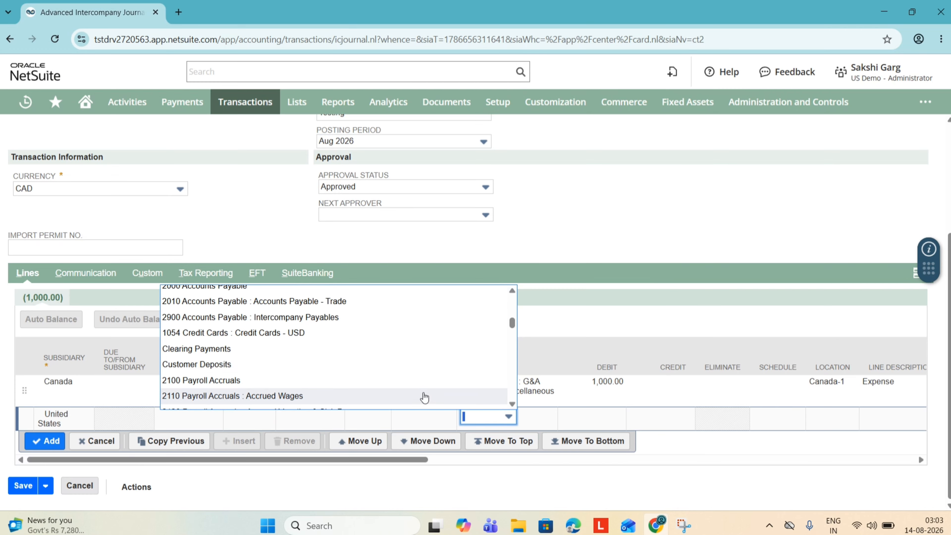
scroll(425, 397, "down", 1)
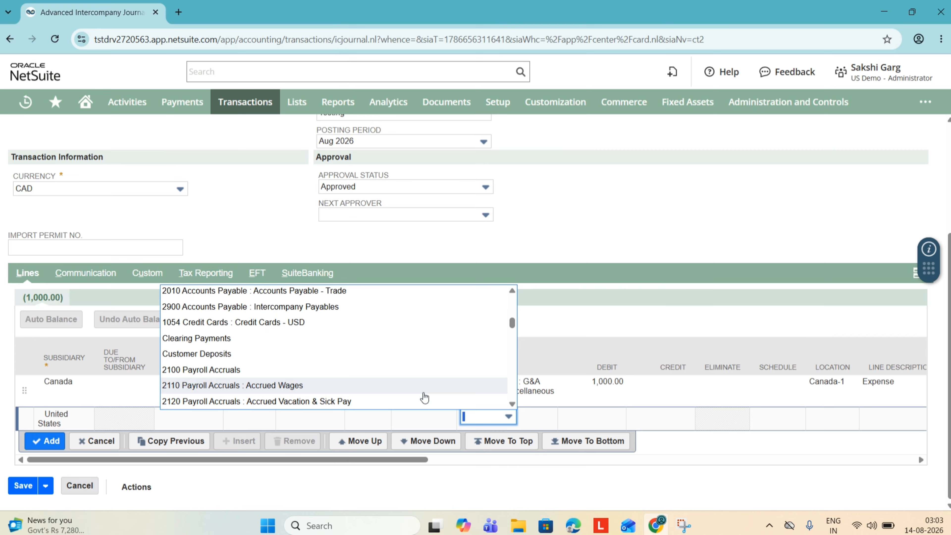
scroll(425, 397, "down", 8)
scroll(425, 397, "up", 10)
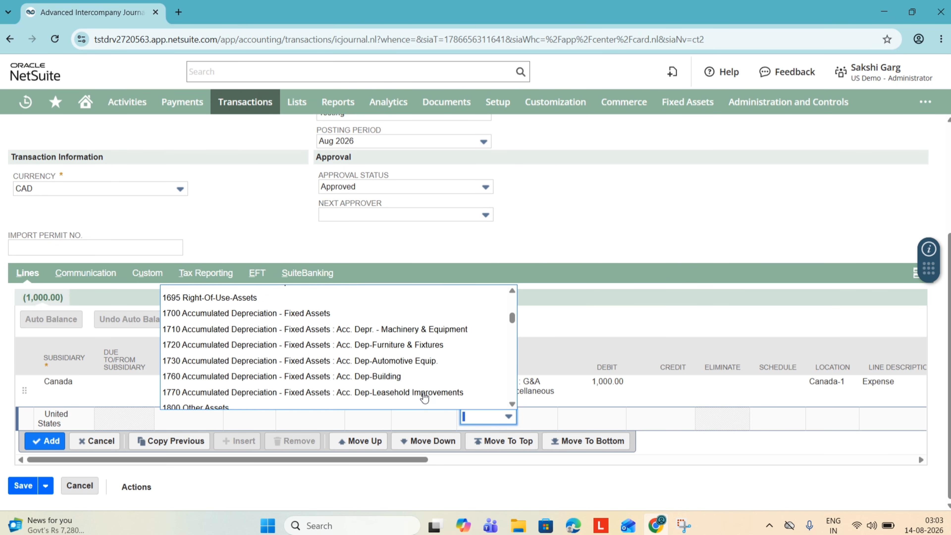
scroll(424, 397, "up", 6)
scroll(403, 339, "down", 15)
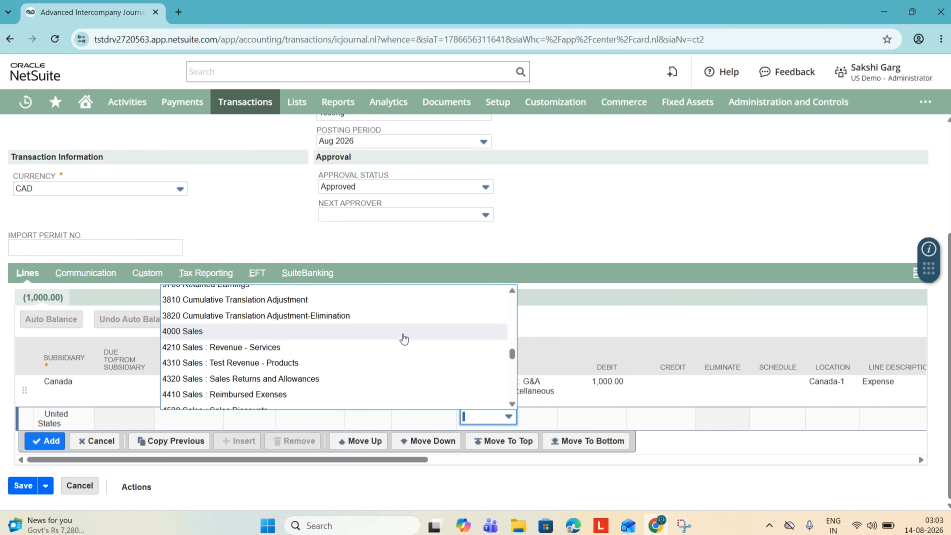
left_click(404, 349)
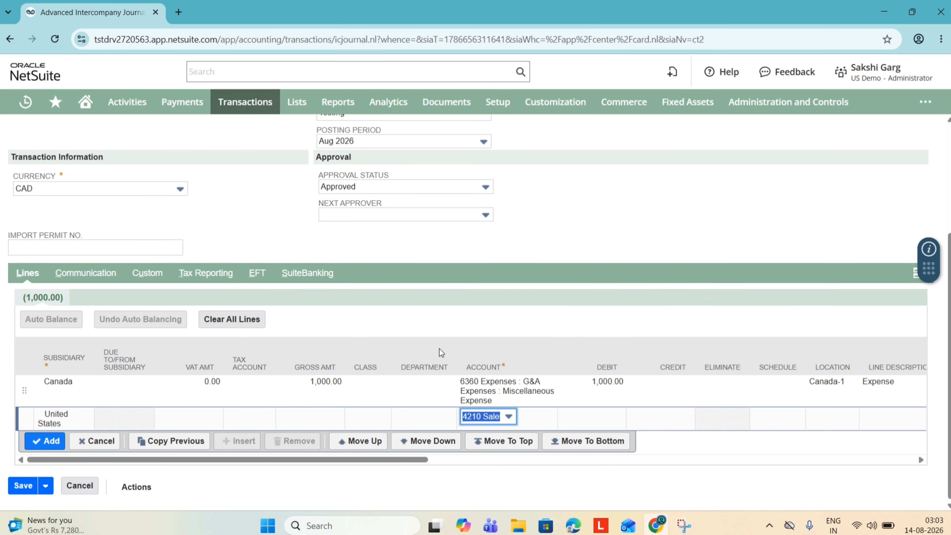
- Give the United States line a credit of 1,000.00 and set its location to US-1
left_click(659, 418)
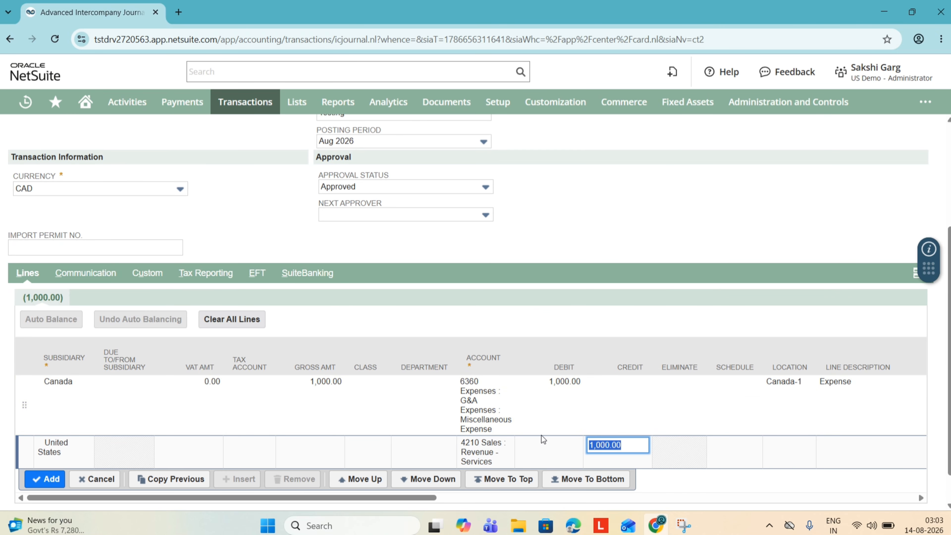
scroll(644, 414, "down", 1)
left_click(772, 419)
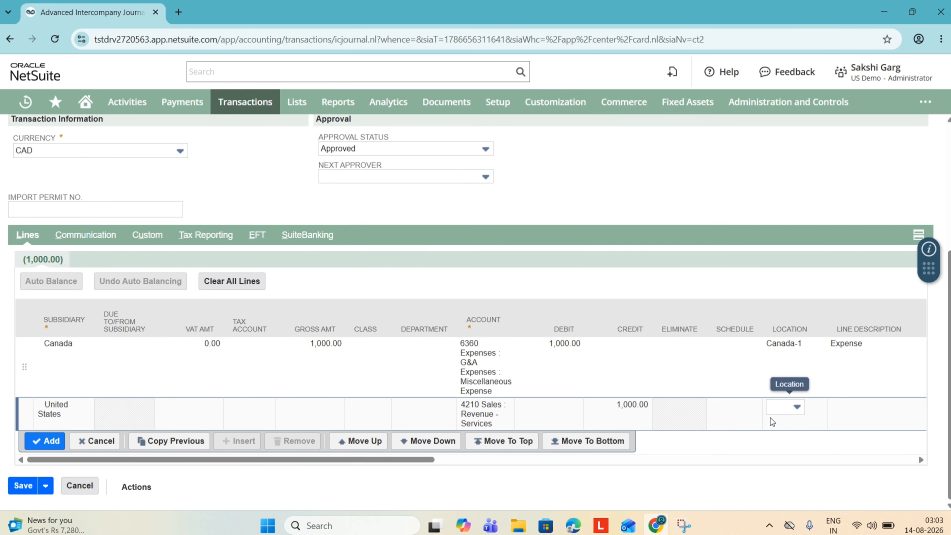
left_click(777, 413)
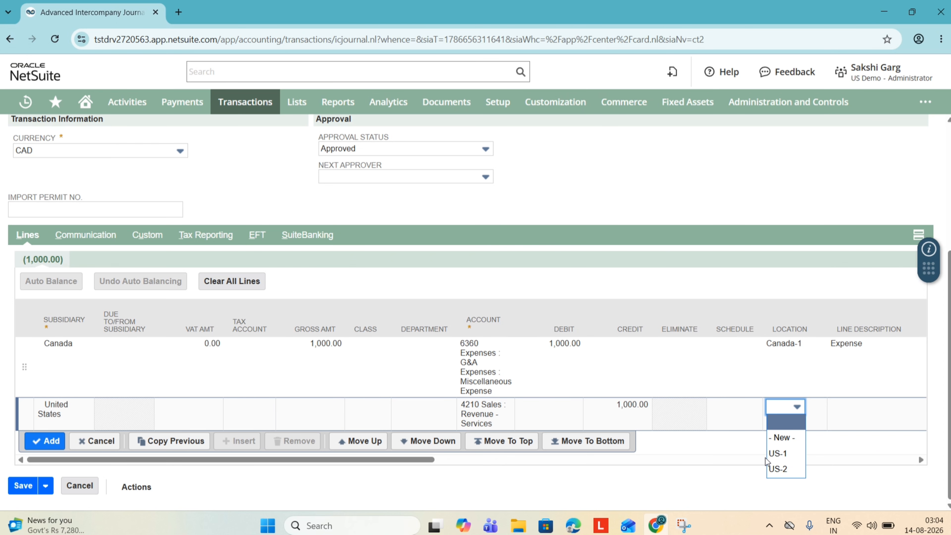
left_click(778, 454)
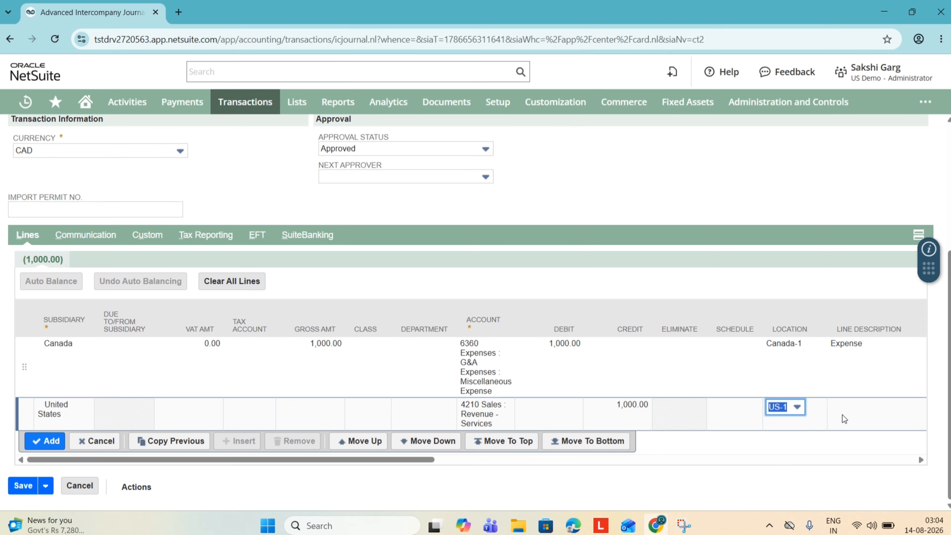
- Enter Revenue as the United States line's description and add the line to the journal
left_click(767, 414)
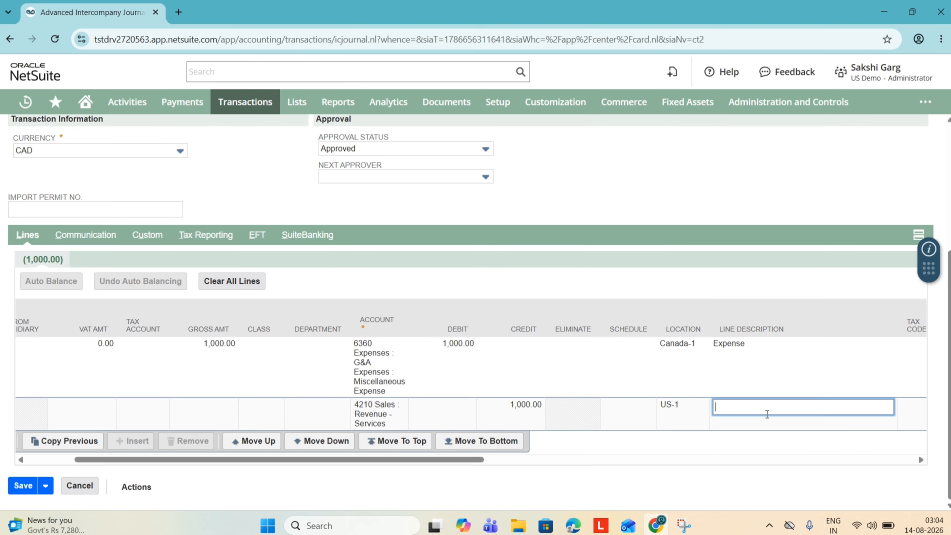
type("REvenue")
key("BackSpace")
key("BackSpace")
key("BackSpace")
key("BackSpace")
key("BackSpace")
key("BackSpace")
type("evenue")
scroll(603, 399, "left", 3)
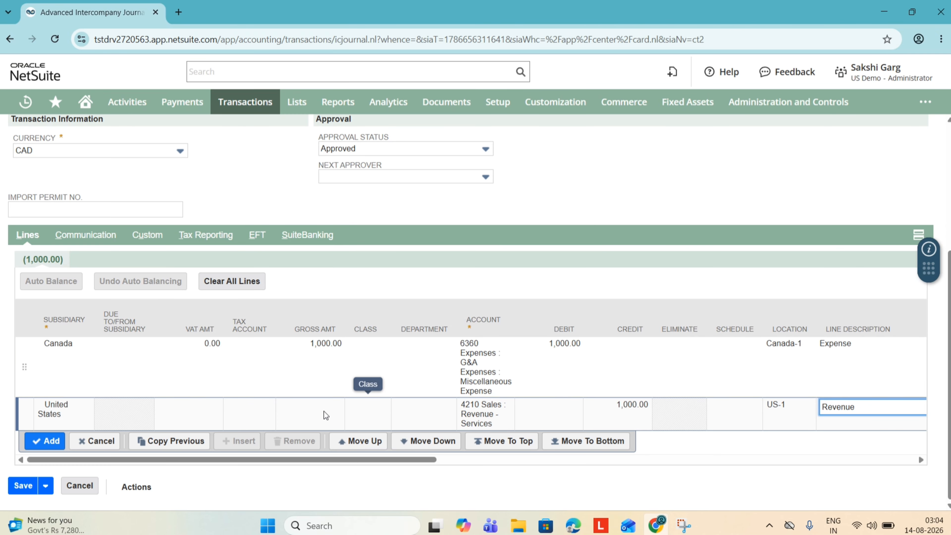
left_click(45, 441)
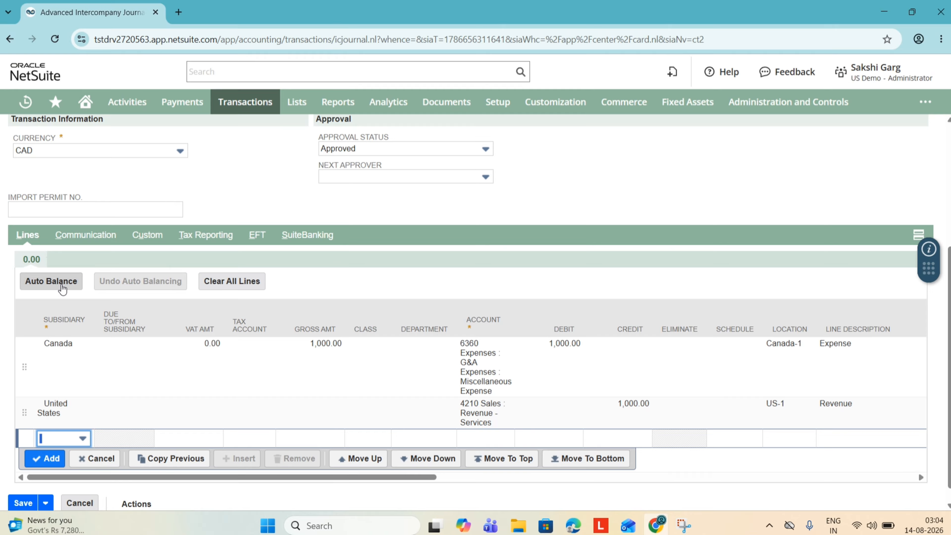
- Auto-balance the journal to generate the intercompany due to/from lines, and review the line list
left_click(62, 288)
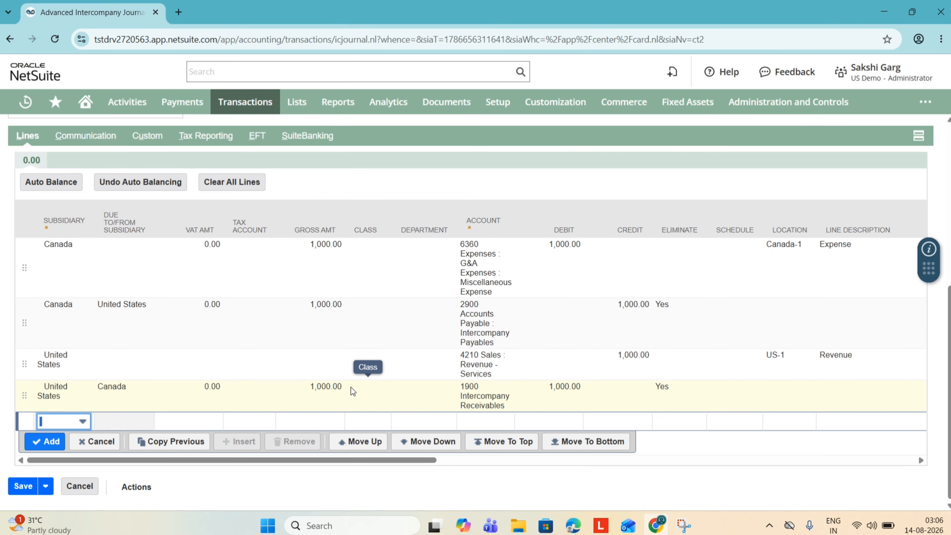
scroll(351, 387, "up", 1)
scroll(351, 387, "down", 1)
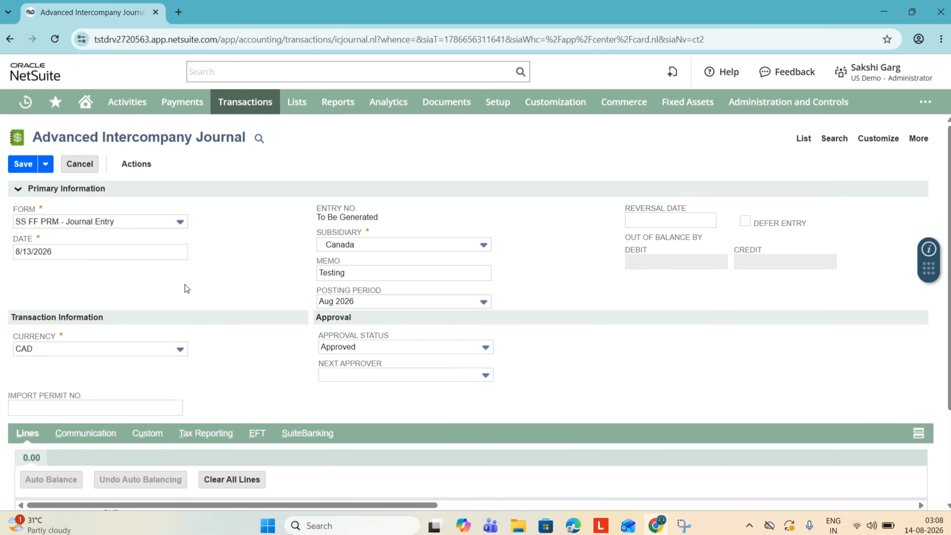
- Reload the Advanced Intercompany Journal form, discarding the unsaved entry
left_click(58, 34)
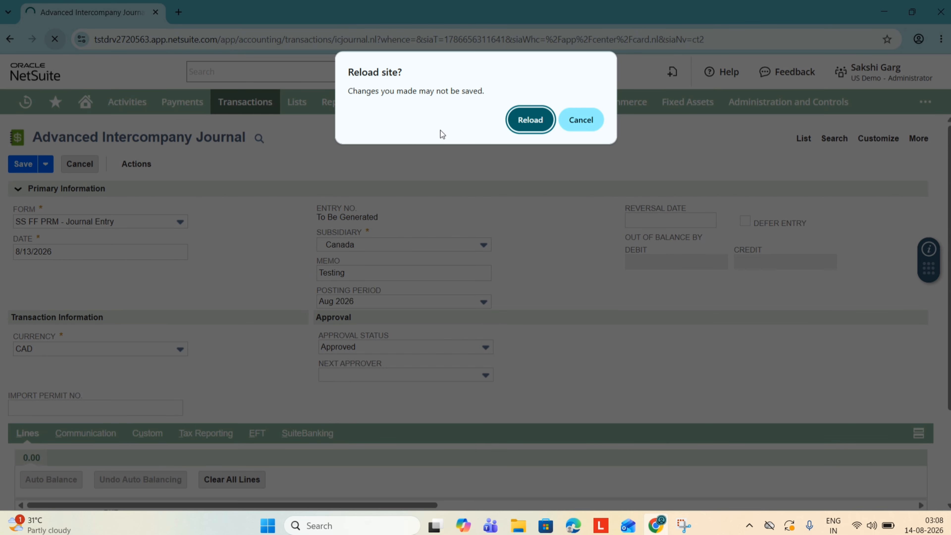
left_click(513, 129)
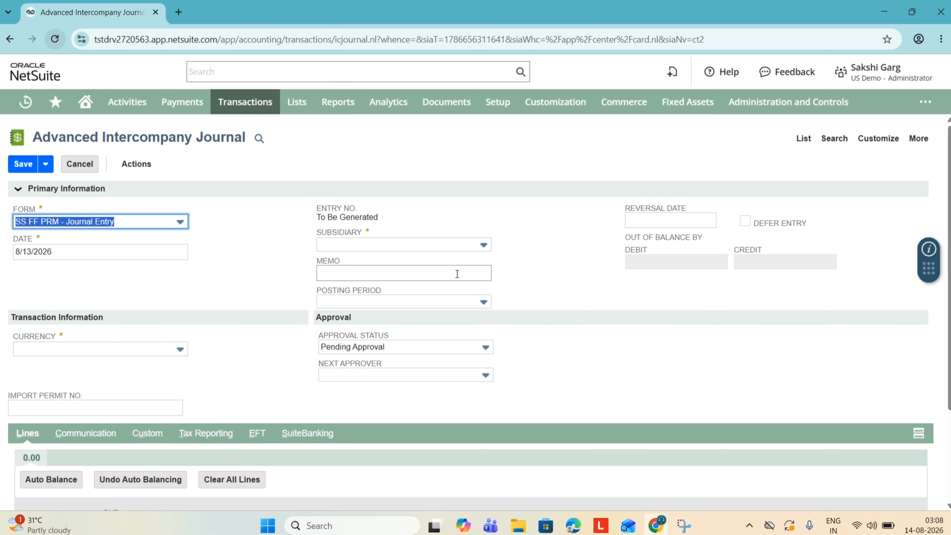
- Set the journal's subsidiary to Canada and its approval status to Approved
left_click(435, 245)
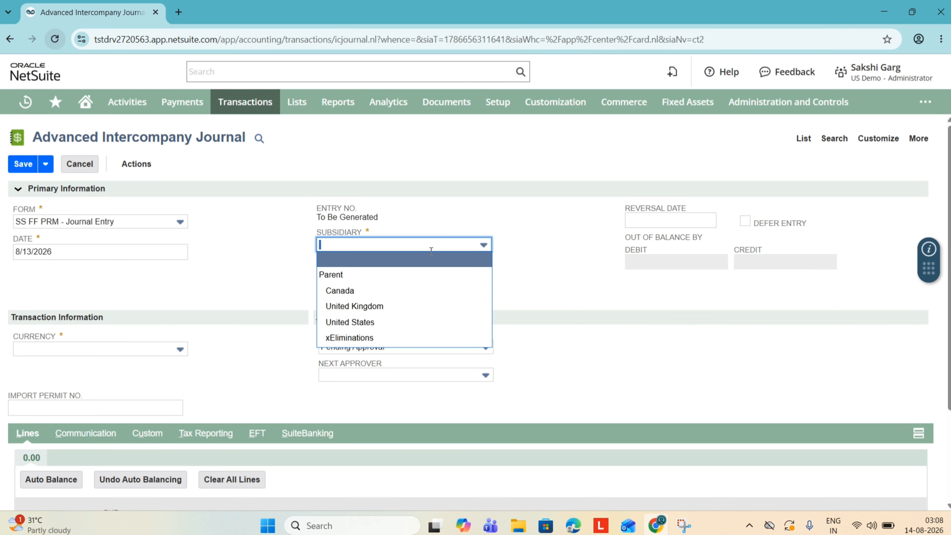
left_click(421, 292)
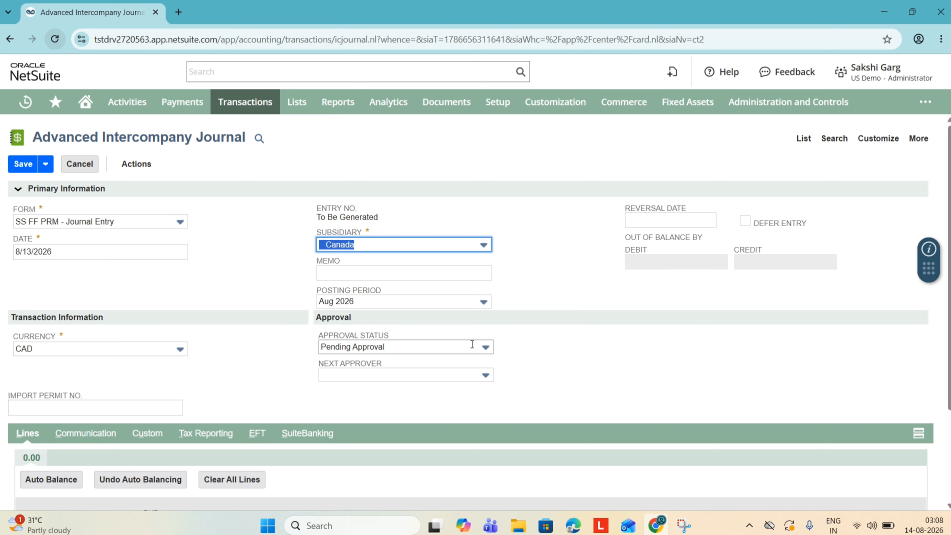
left_click(486, 346)
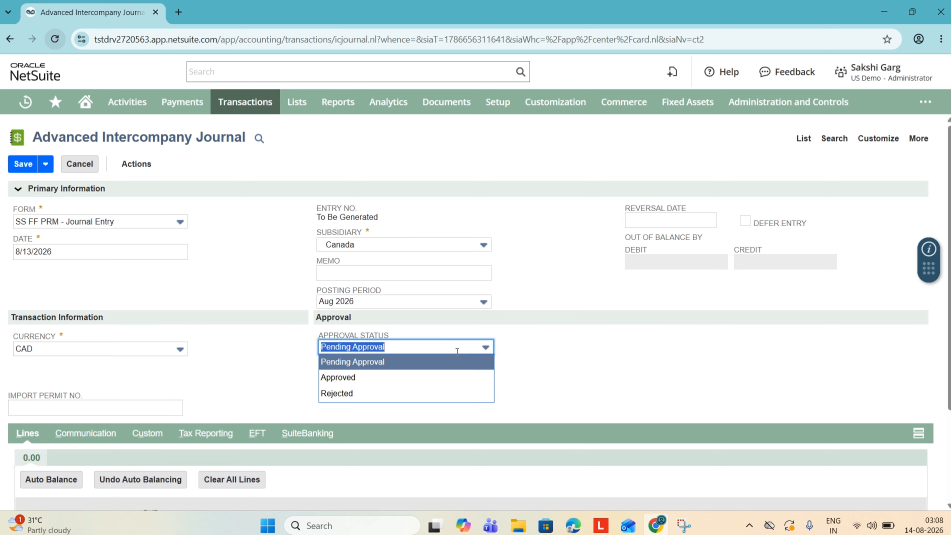
left_click(431, 378)
- Add a Canada line debiting 1500 to account 6360 Expenses : G&A Expenses : Miscellaneous Expense
scroll(657, 396, "down", 3)
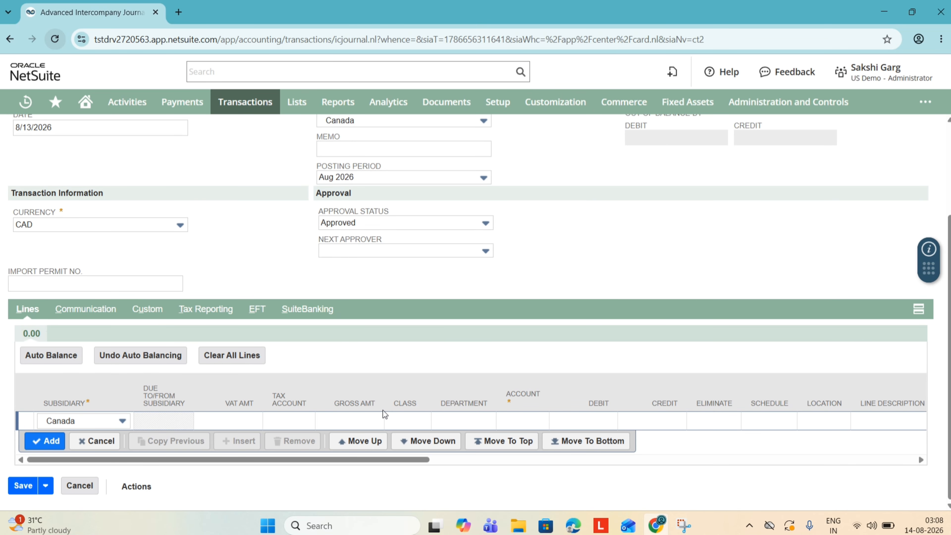
left_click(510, 419)
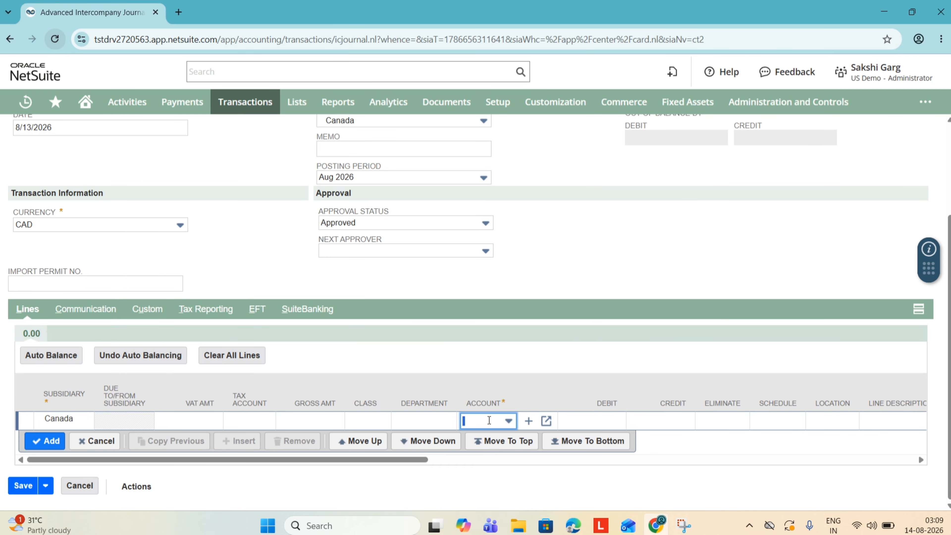
left_click(509, 421)
scroll(463, 394, "down", 15)
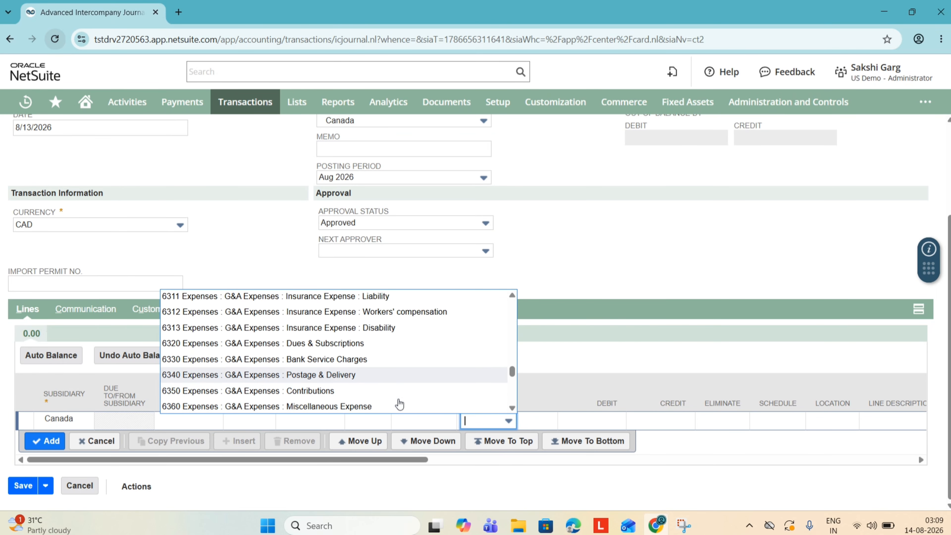
scroll(399, 405, "down", 2)
left_click(400, 378)
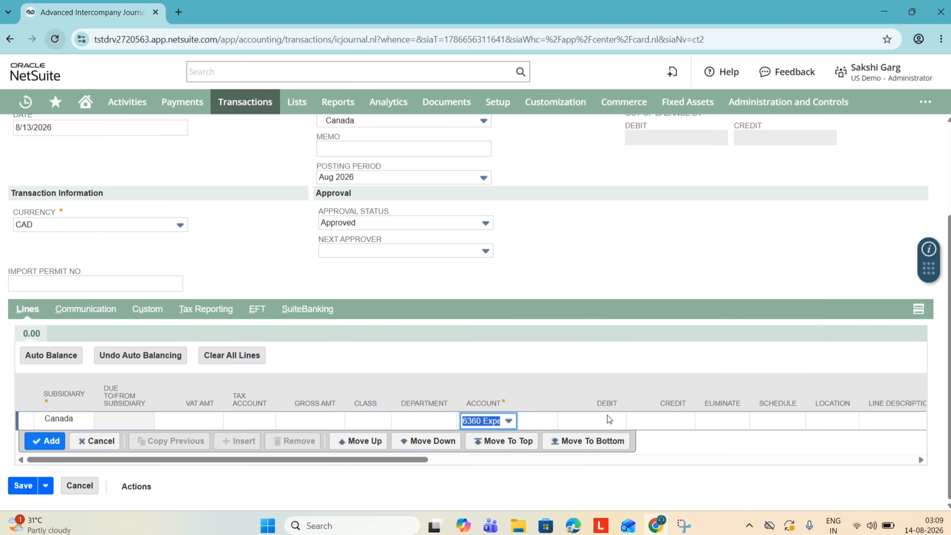
left_click(598, 421)
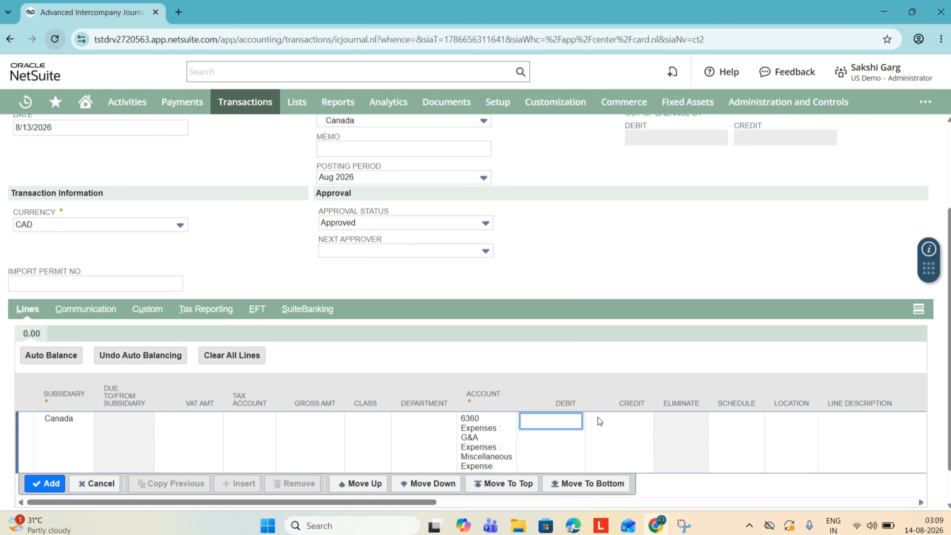
type("1500")
scroll(598, 417, "down", 1)
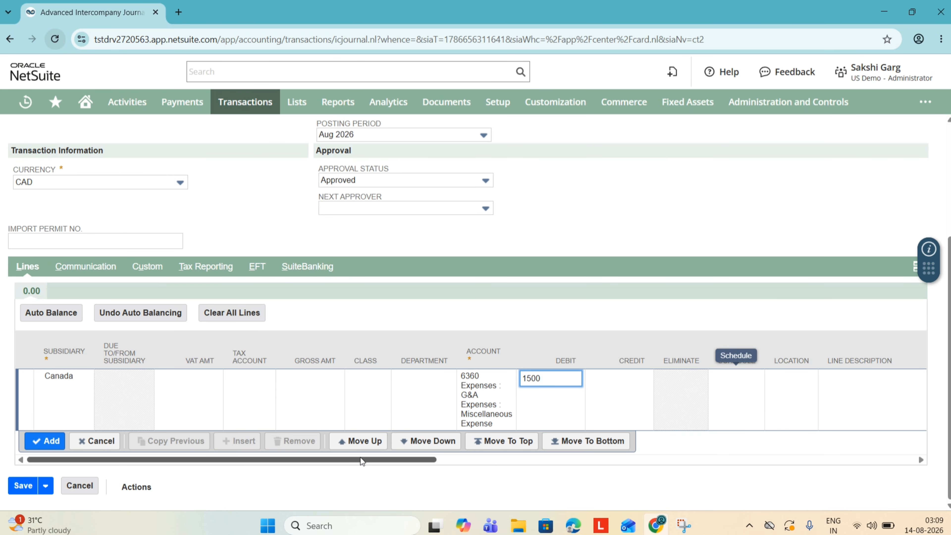
left_click(60, 441)
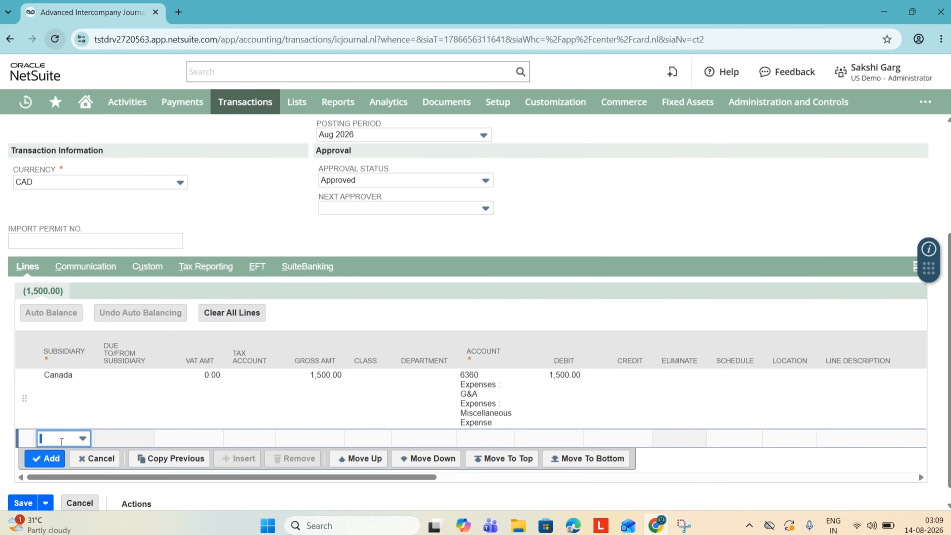
- Add a United States line crediting 1000 to account 4210 Sales : Revenue - Services
left_click(62, 441)
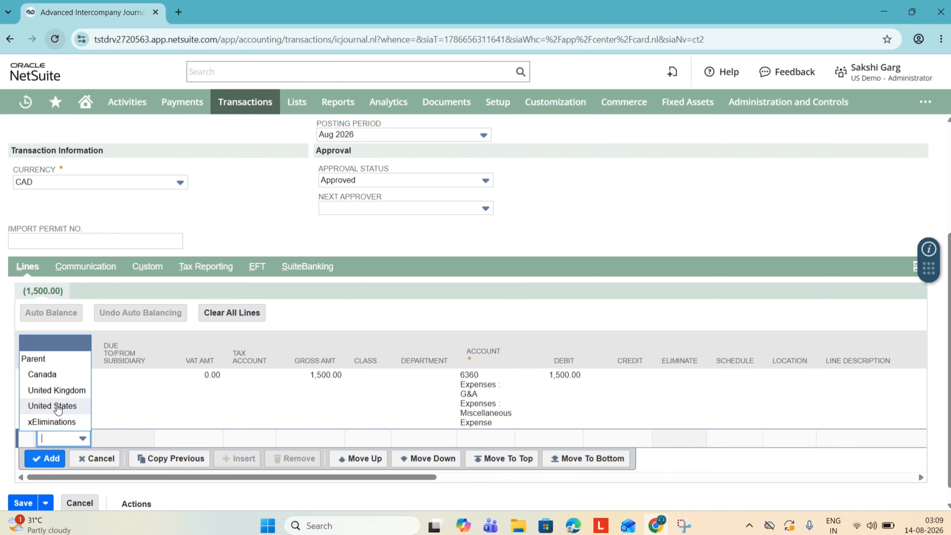
left_click(58, 410)
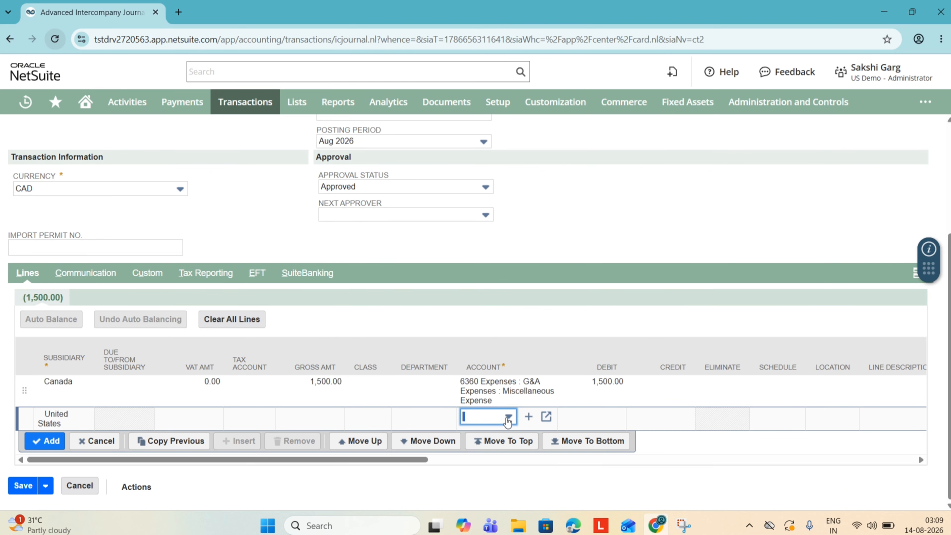
left_click(508, 417)
scroll(314, 357, "down", 10)
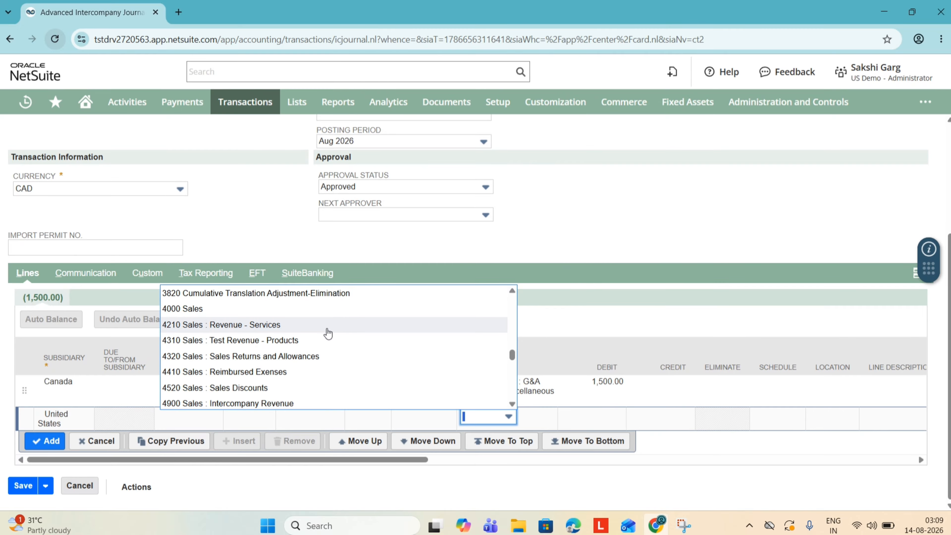
left_click(328, 325)
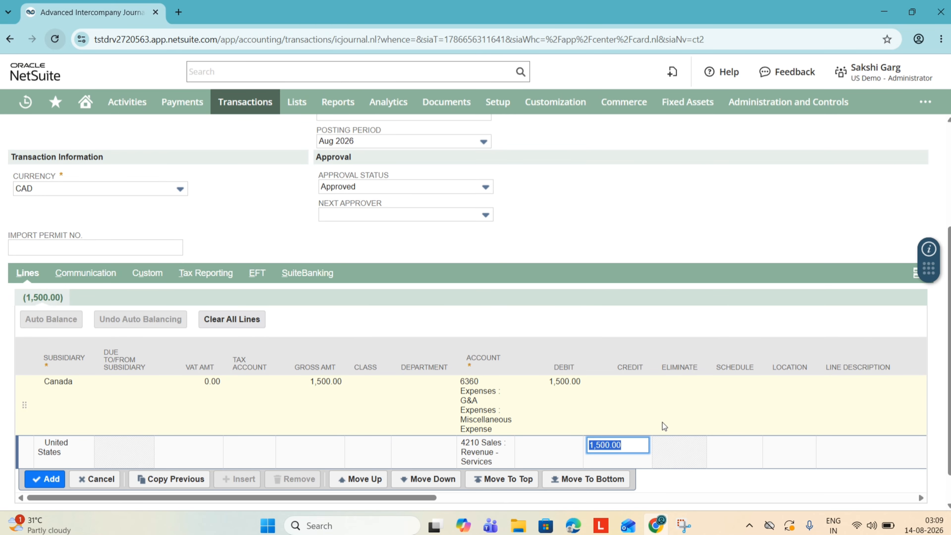
key("BackSpace")
type("1000")
left_click(47, 479)
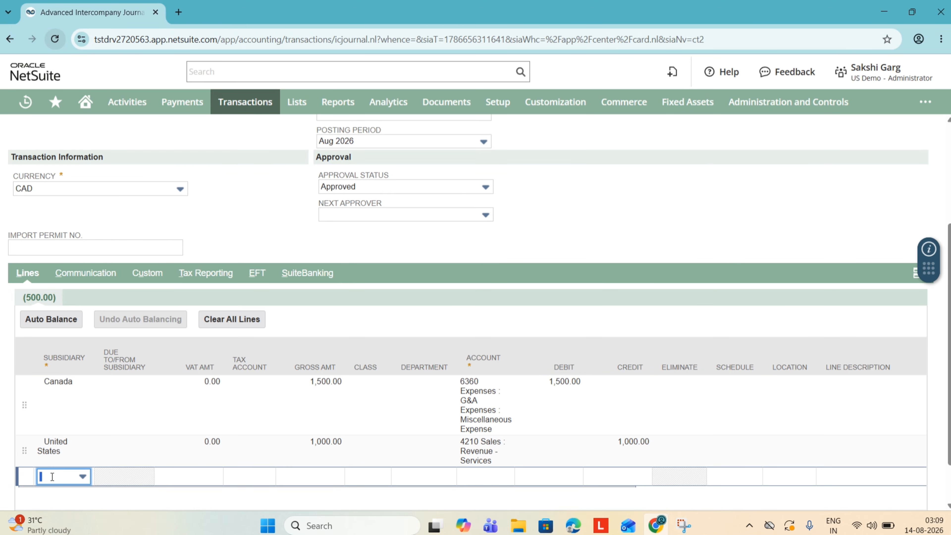
- Add a United Kingdom line crediting 500.00 to account 4210 Sales : Revenue - Services
left_click(52, 477)
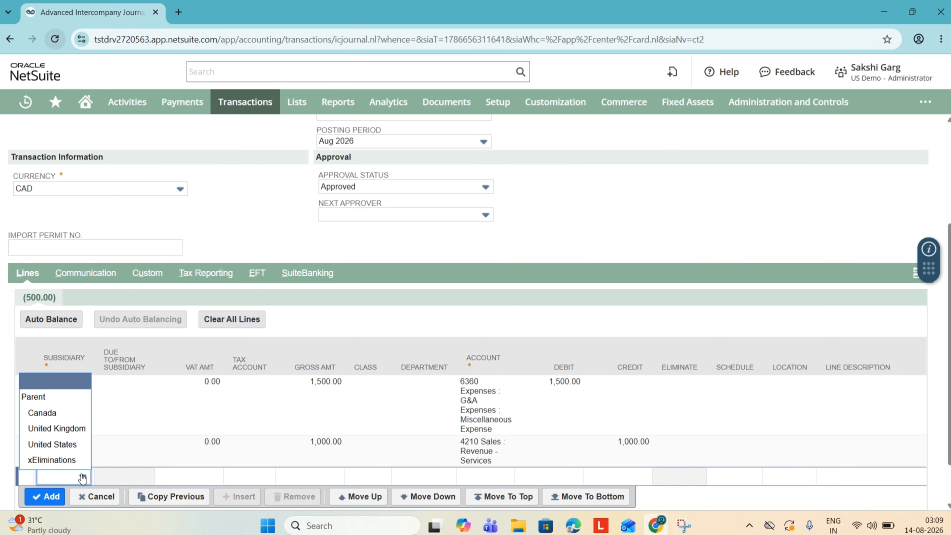
left_click(74, 432)
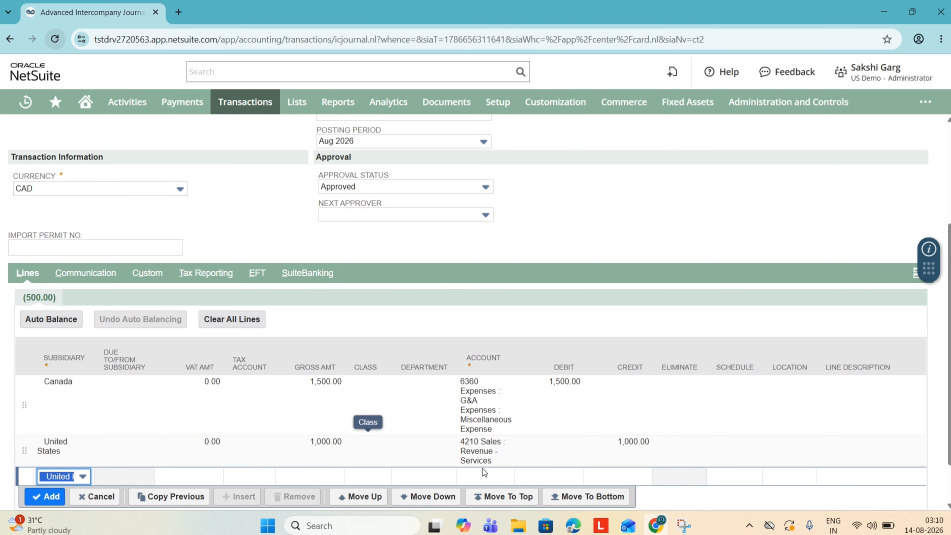
left_click(485, 475)
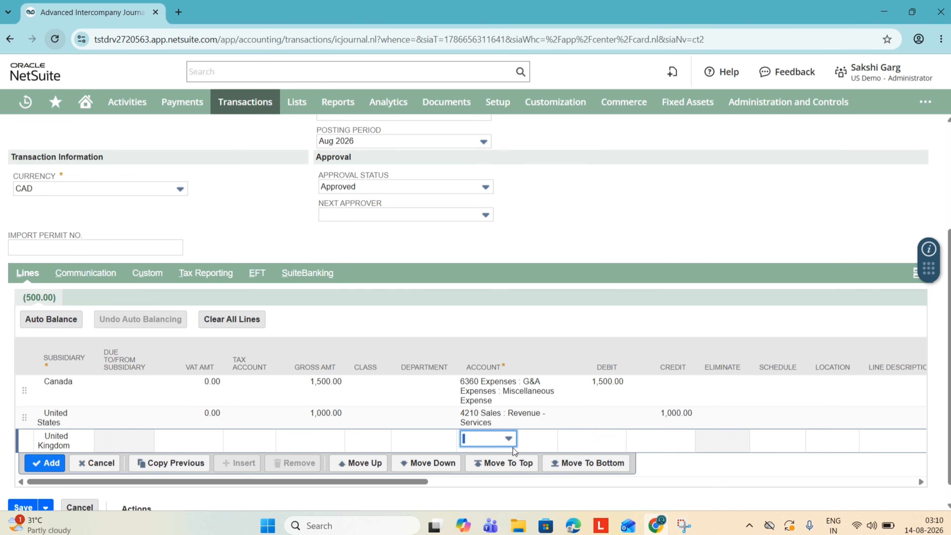
left_click(509, 439)
scroll(419, 407, "down", 5)
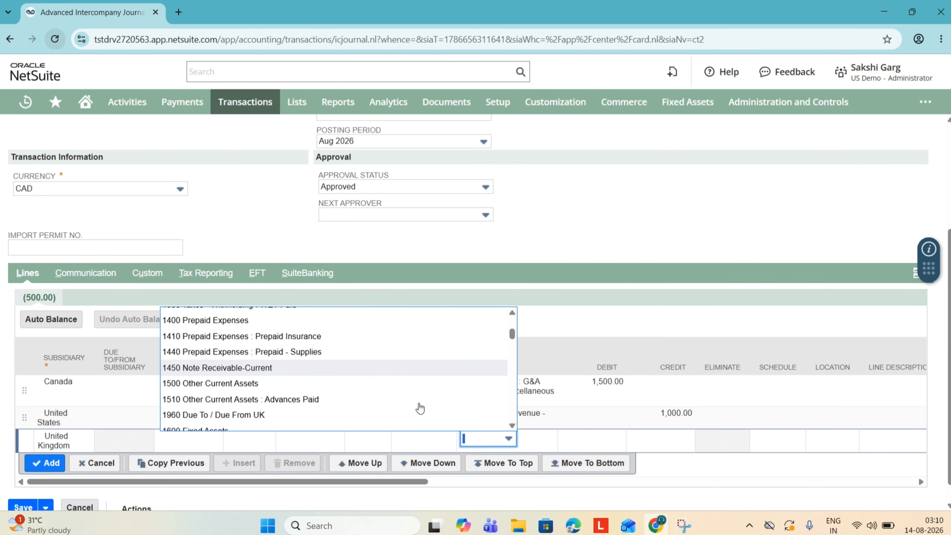
scroll(419, 408, "down", 15)
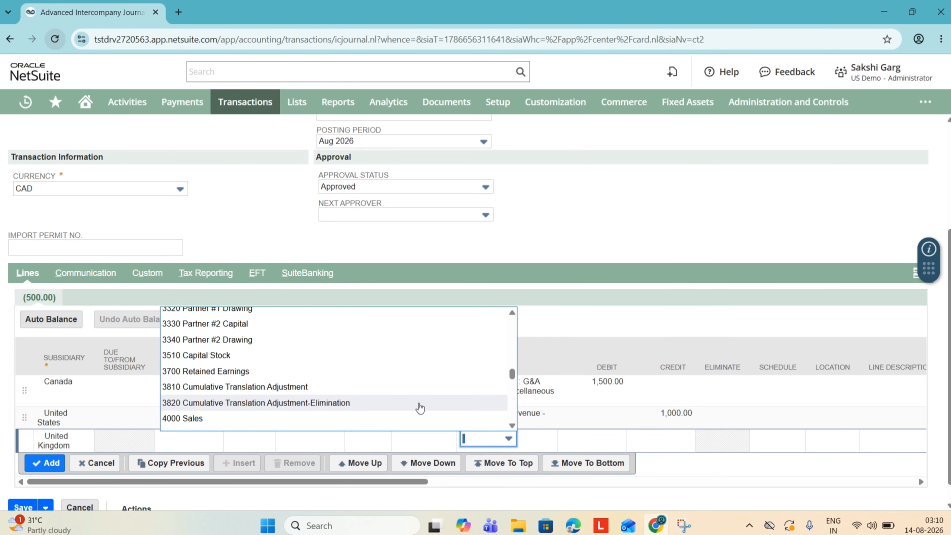
scroll(420, 408, "down", 2)
left_click(407, 394)
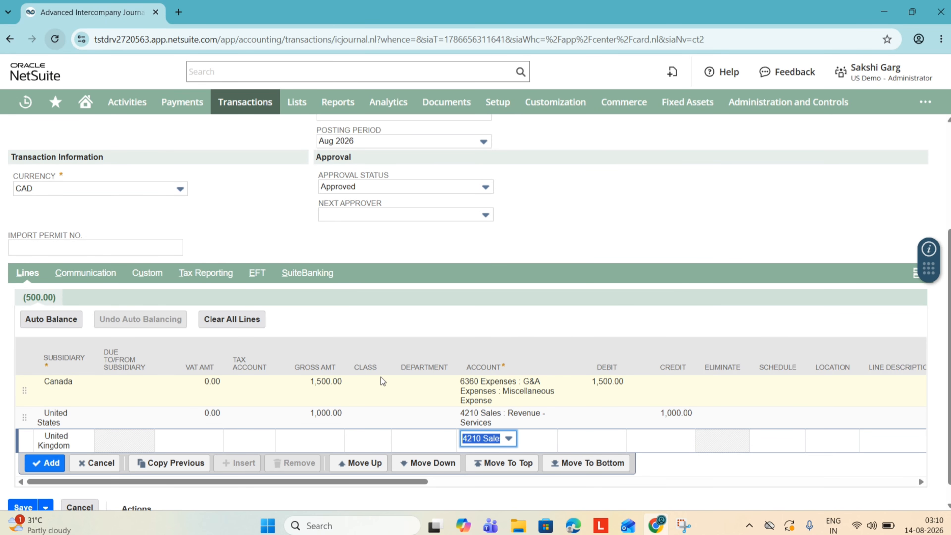
left_click(647, 440)
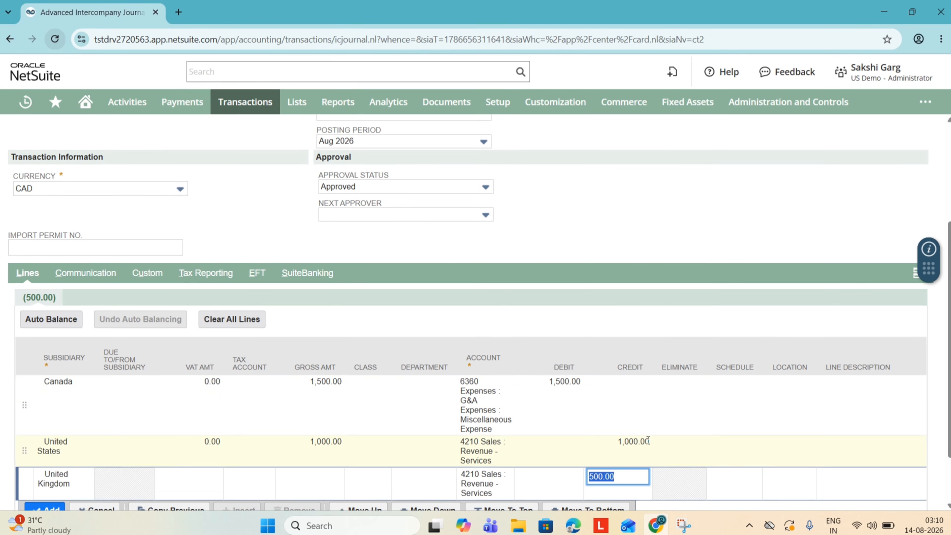
scroll(647, 440, "down", 2)
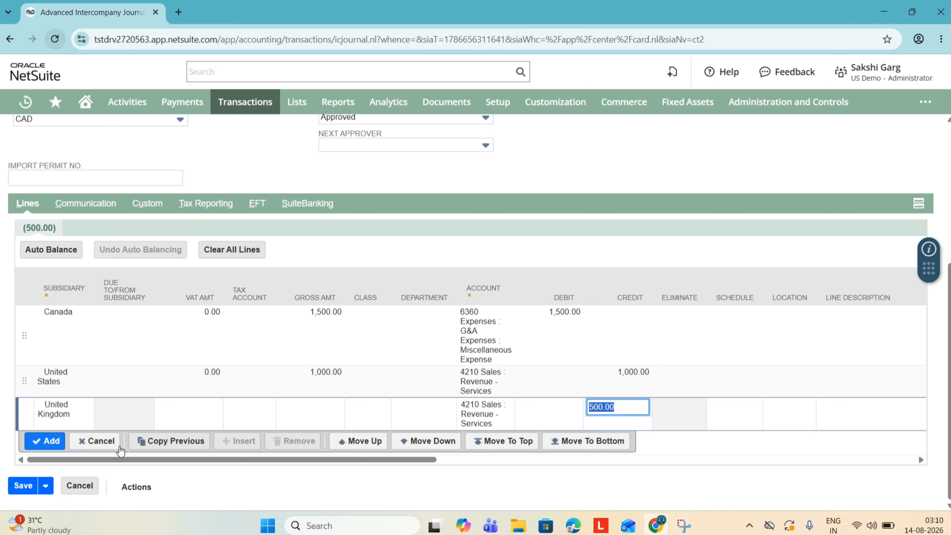
left_click(44, 443)
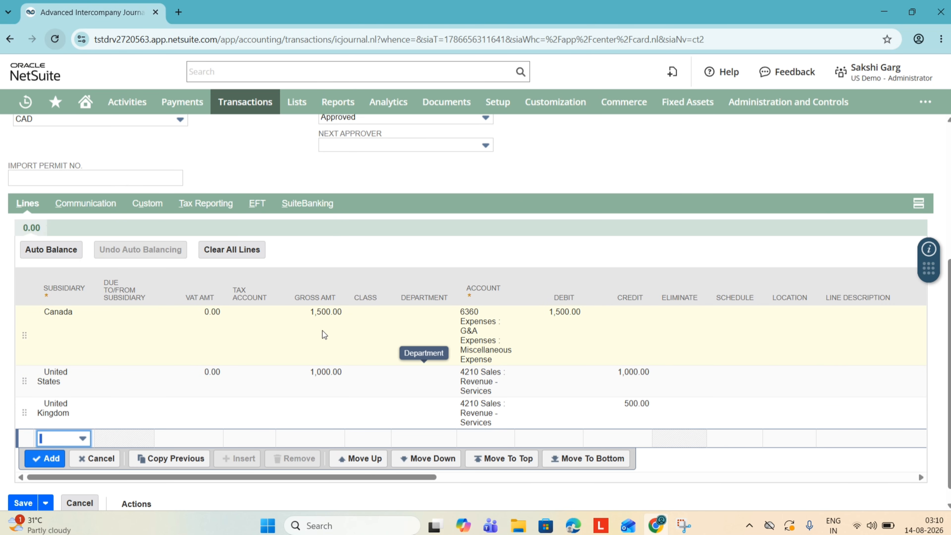
- Auto-balance the journal to generate the intercompany due to/from lines among the three subsidiaries
left_click(64, 252)
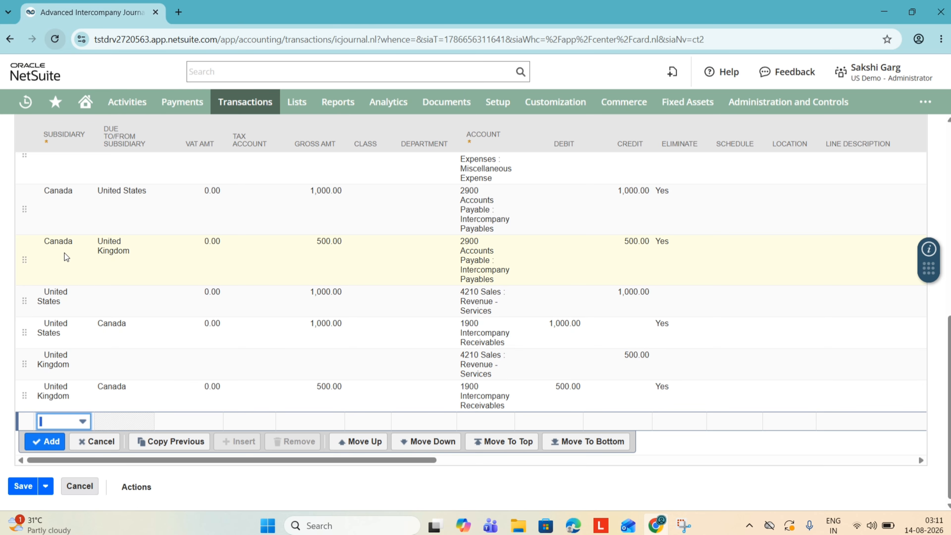
- Review the balanced journal's lines, checking subsidiaries, due to/from subsidiaries, accounts, amounts and elimination flags, and return to the header
scroll(64, 253, "up", 3)
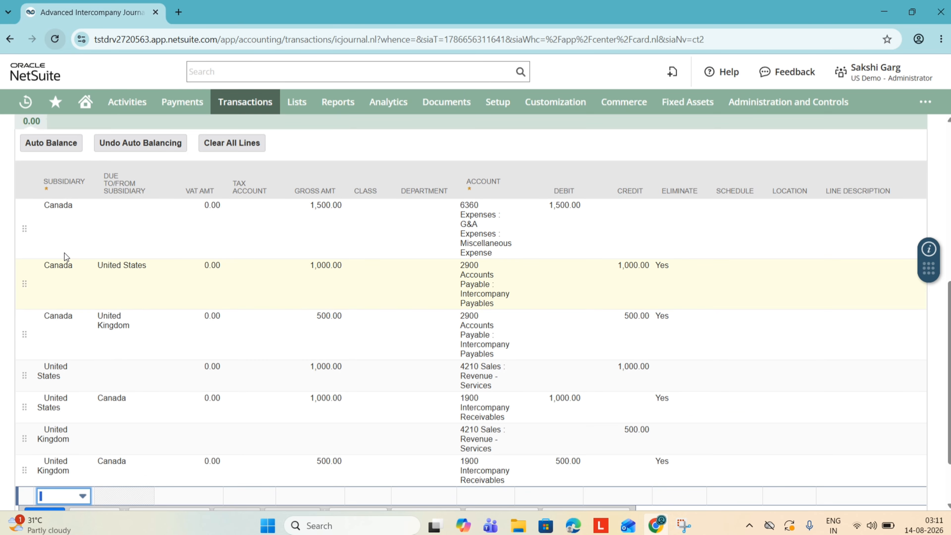
scroll(65, 253, "down", 2)
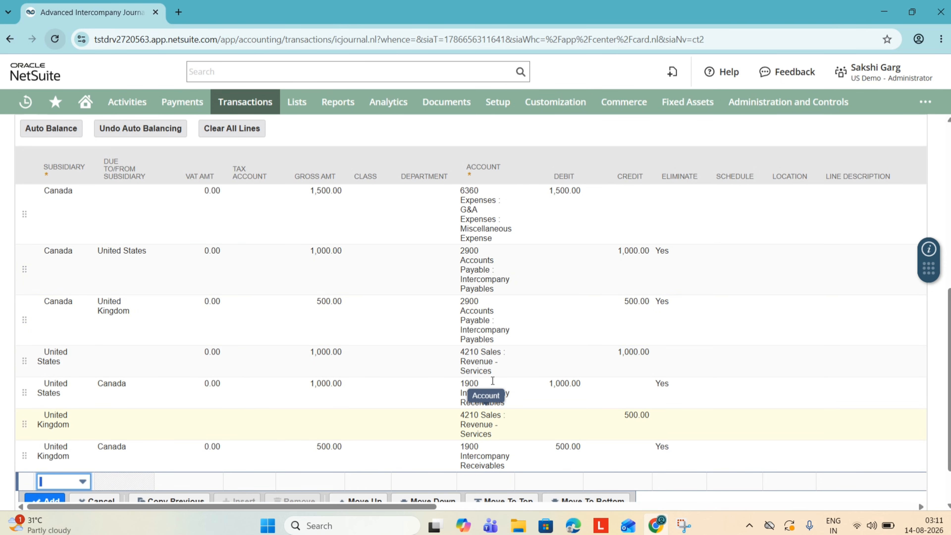
scroll(628, 381, "up", 1)
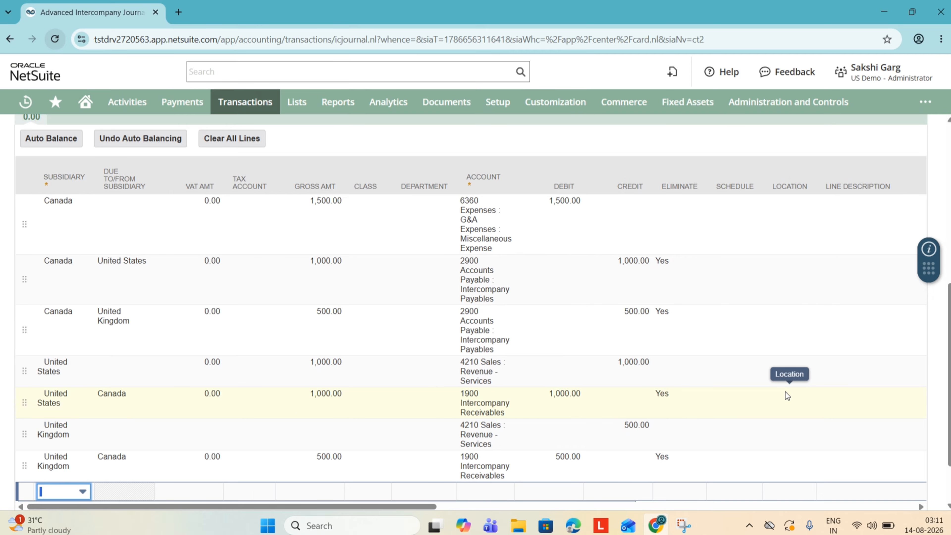
scroll(785, 392, "right", 5)
scroll(785, 392, "left", 4)
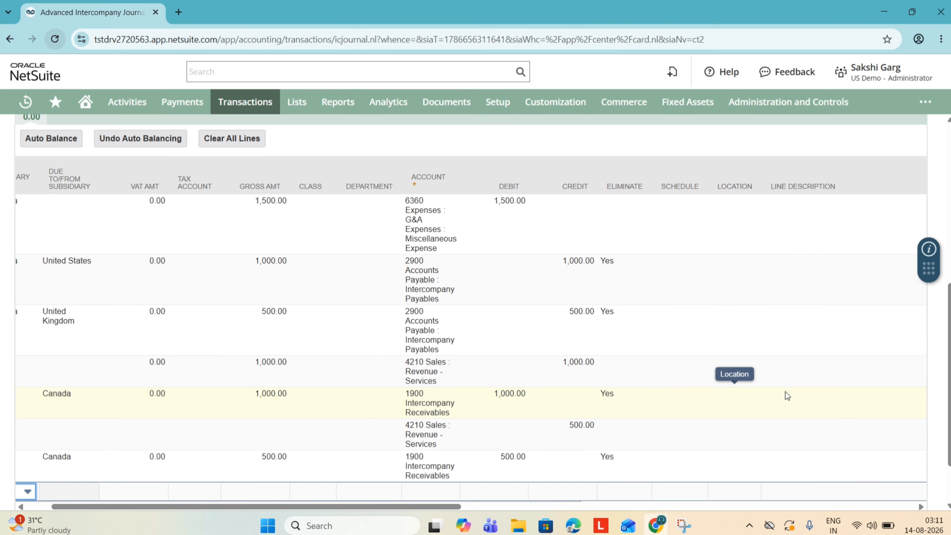
scroll(469, 333, "left", 2)
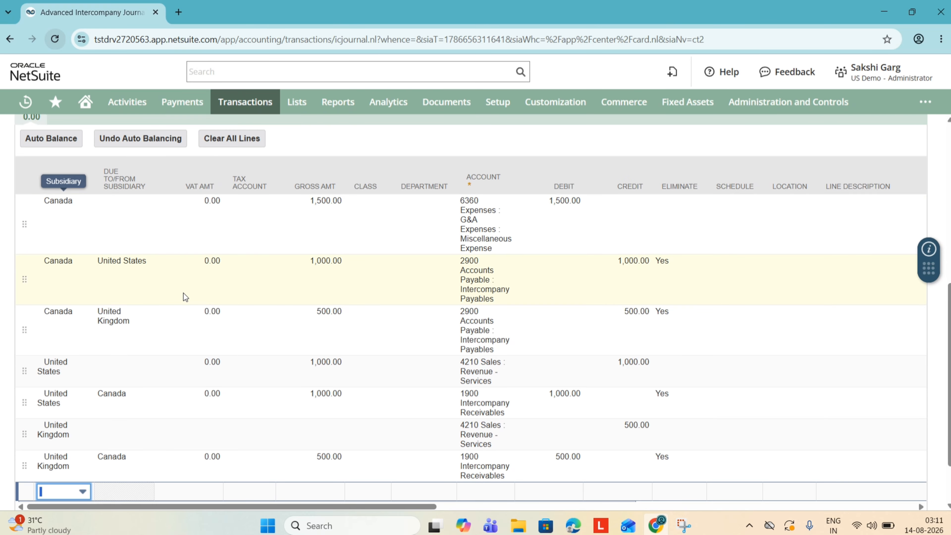
scroll(208, 351, "down", 1)
scroll(209, 351, "down", 2)
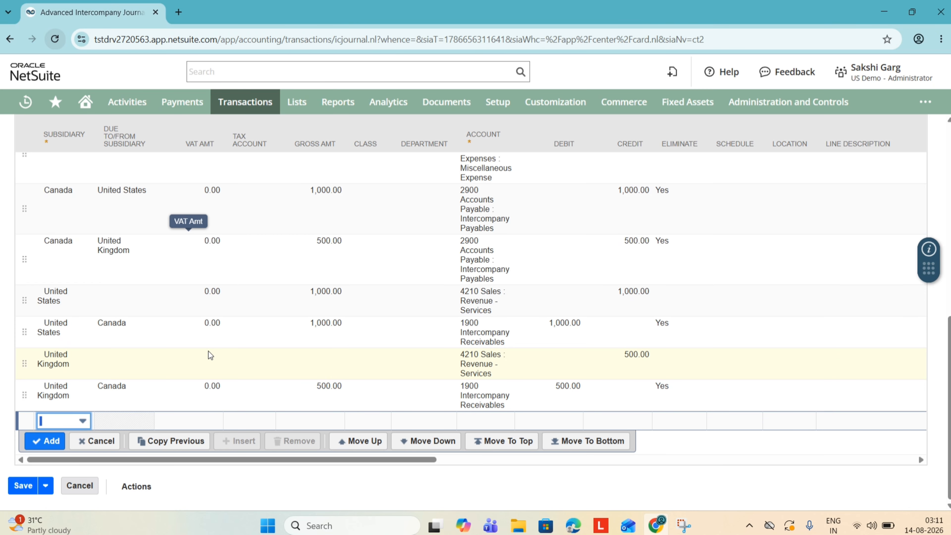
scroll(208, 351, "up", 3)
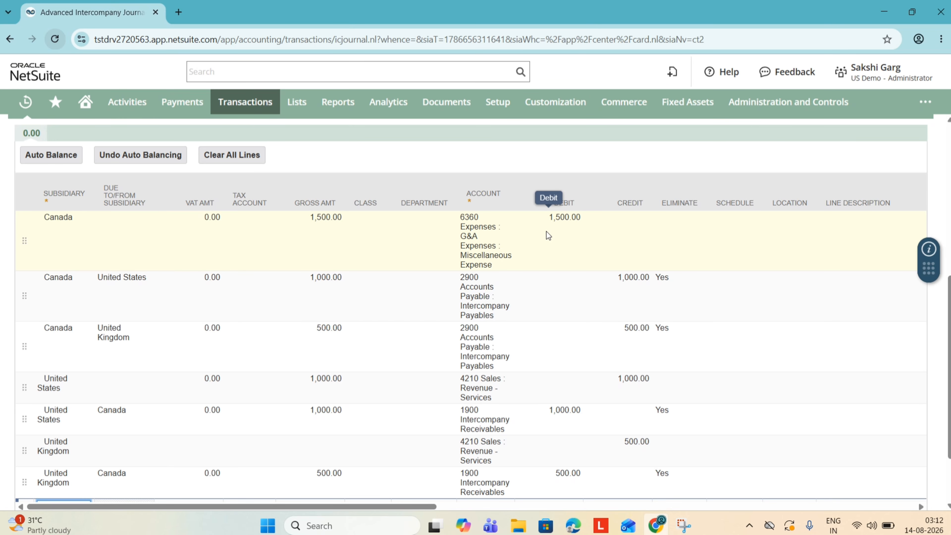
scroll(546, 231, "up", 6)
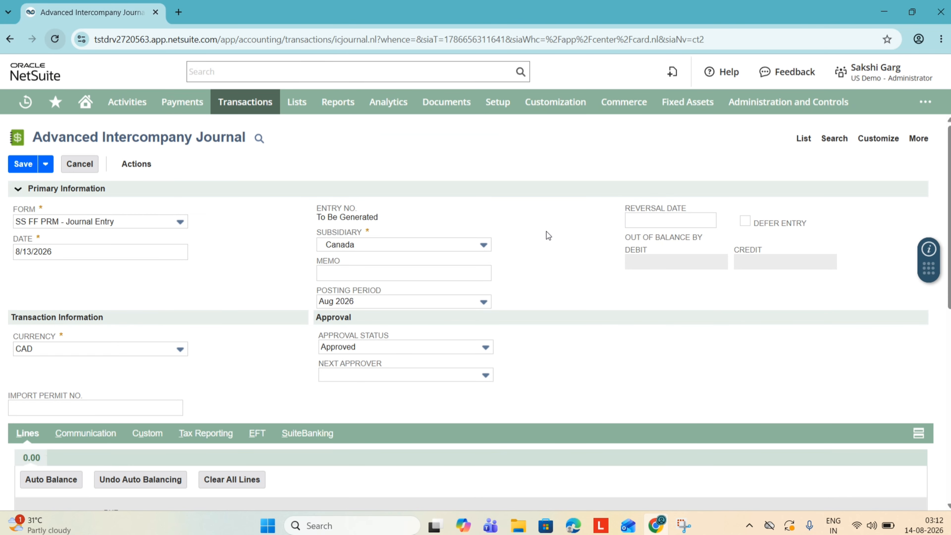